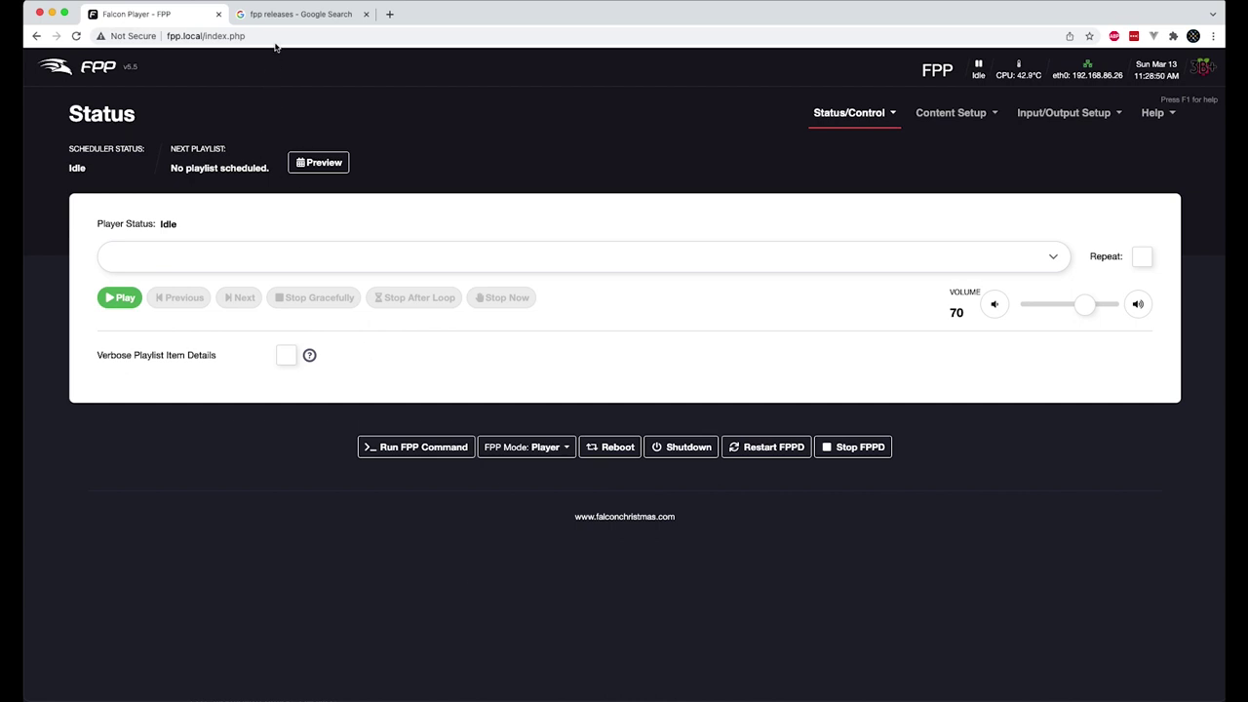
Review the FalconChristmas/fpp GitHub release 5.5 notes and locate the Raspberry Pi image FPP-v5.5-Pi.img.zip among its assets.
{"action": "left_click", "coordinate": [289, 15]}
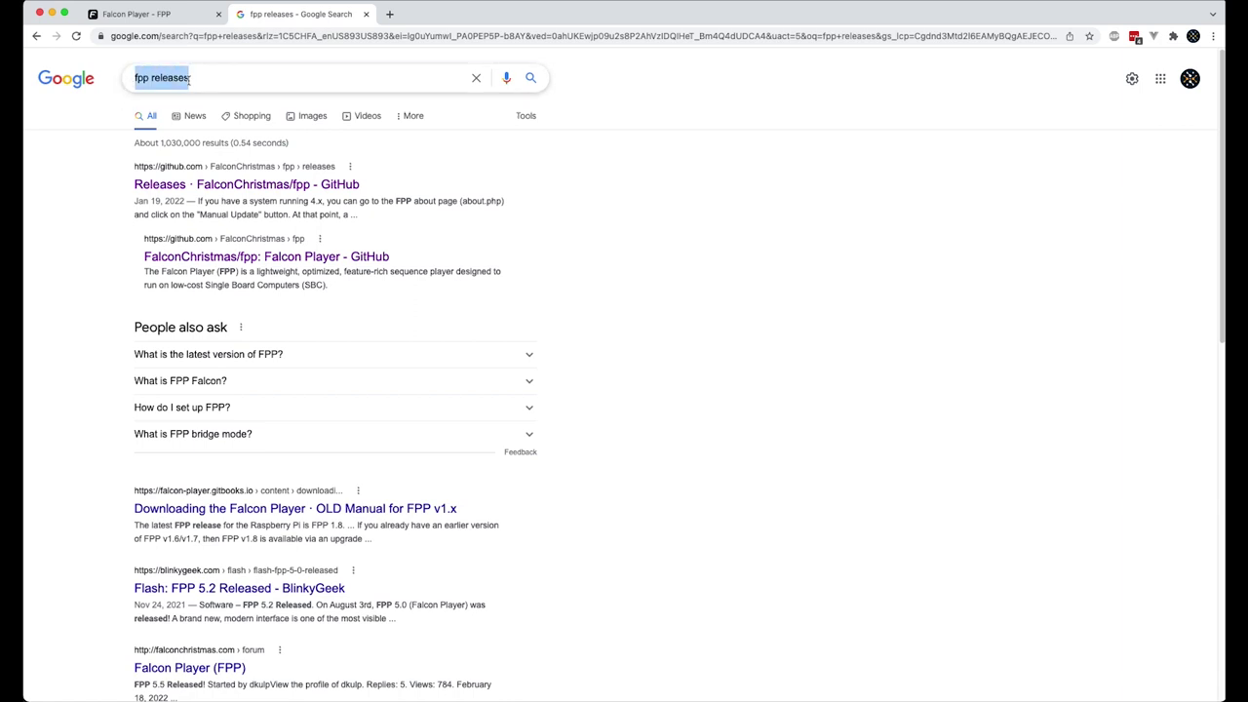
{"action": "left_click", "coordinate": [192, 185]}
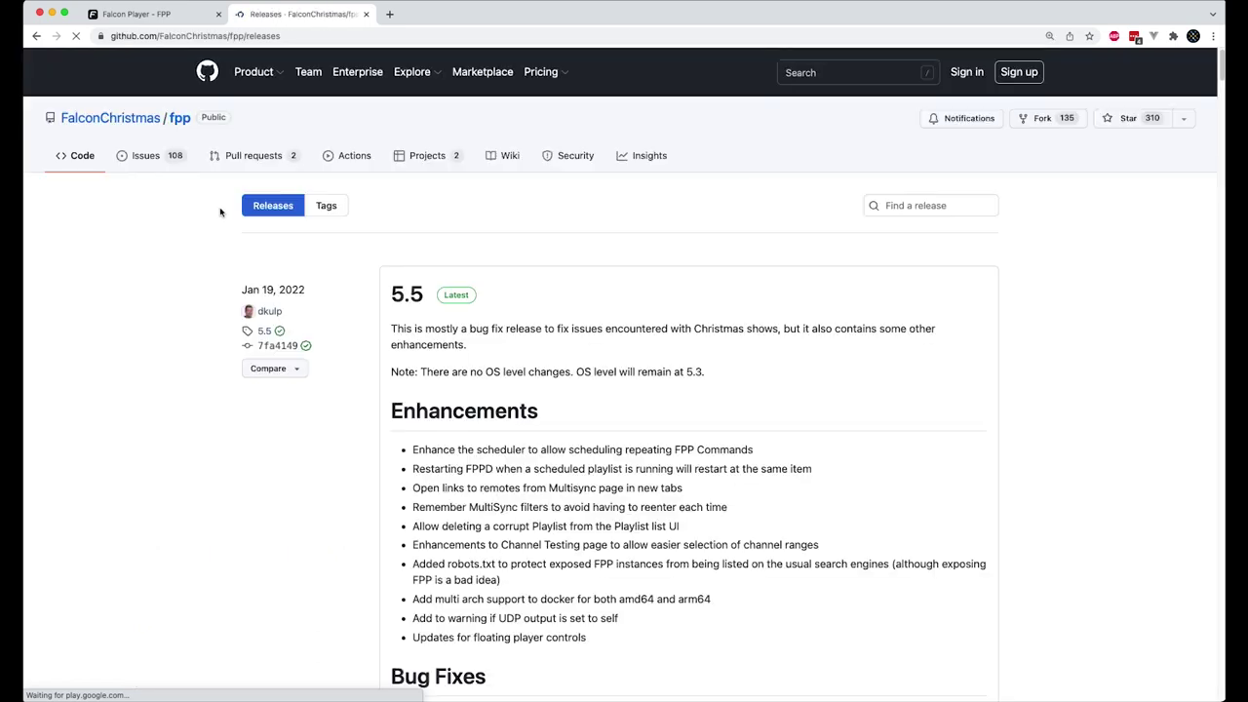
{"action": "scroll", "coordinate": [392, 310], "scroll_direction": "down", "scroll_amount": 8}
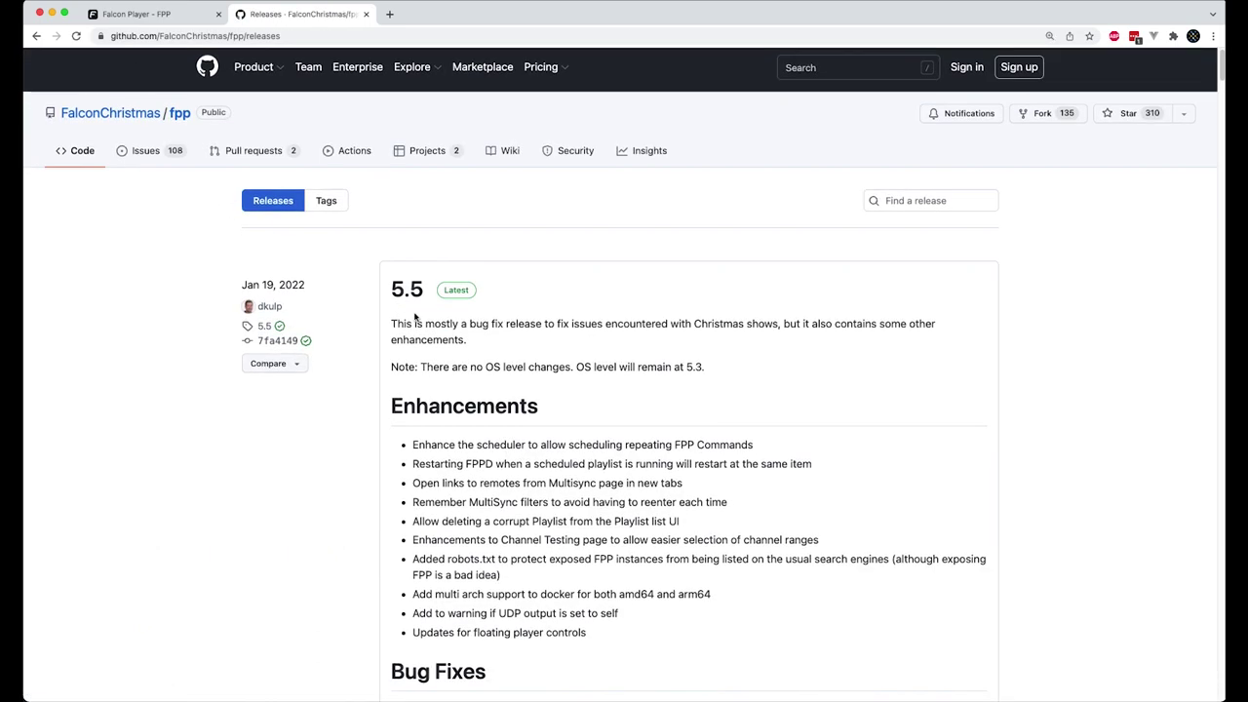
{"action": "scroll", "coordinate": [414, 317], "scroll_direction": "up", "scroll_amount": 5}
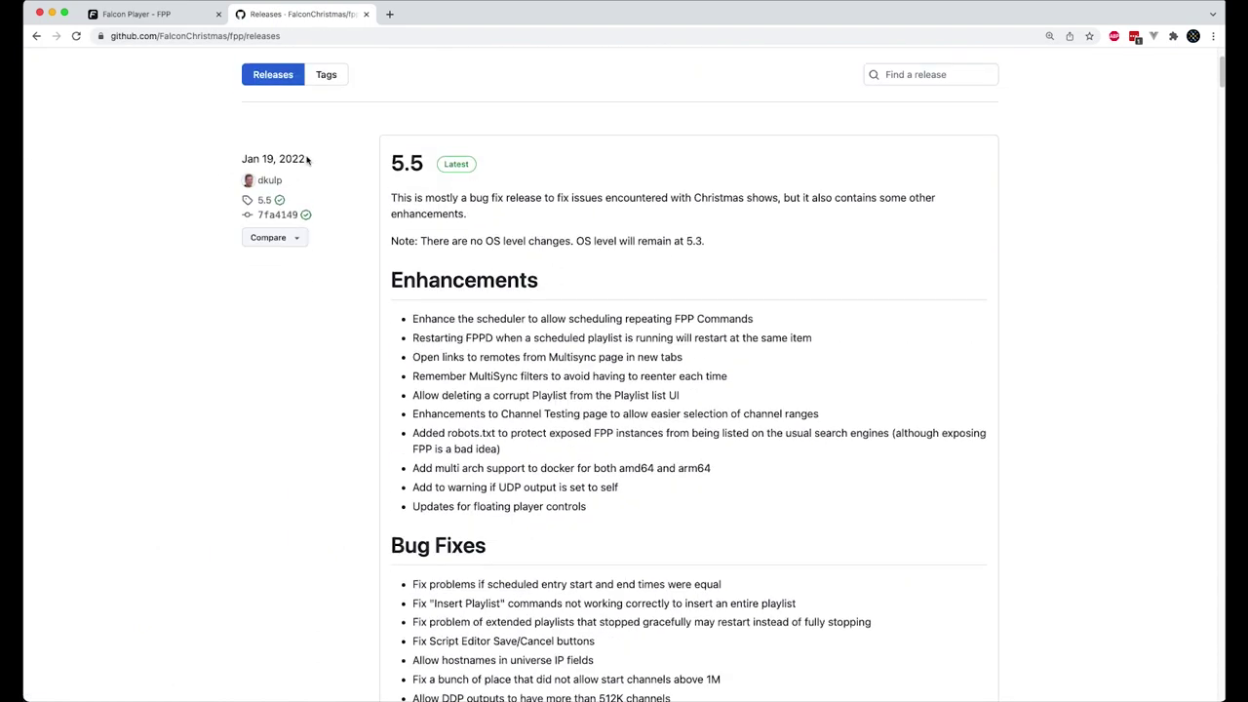
{"action": "scroll", "coordinate": [521, 265], "scroll_direction": "down", "scroll_amount": 12}
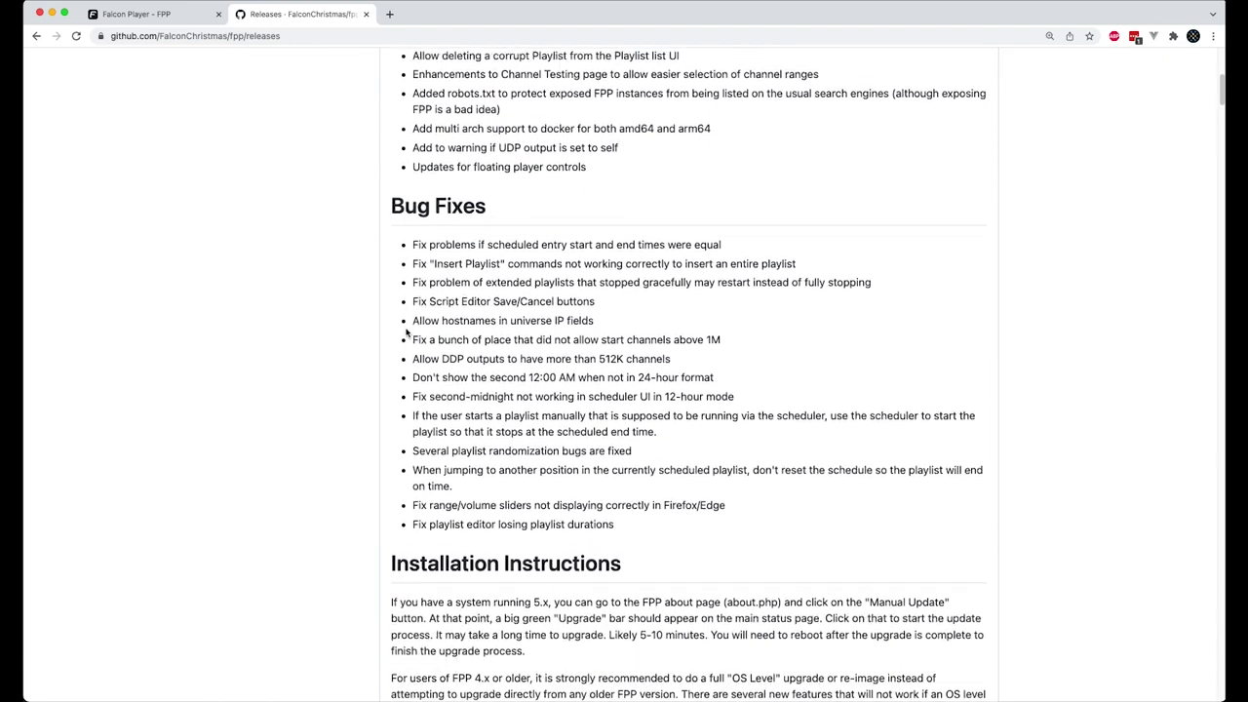
{"action": "scroll", "coordinate": [406, 331], "scroll_direction": "down", "scroll_amount": 10}
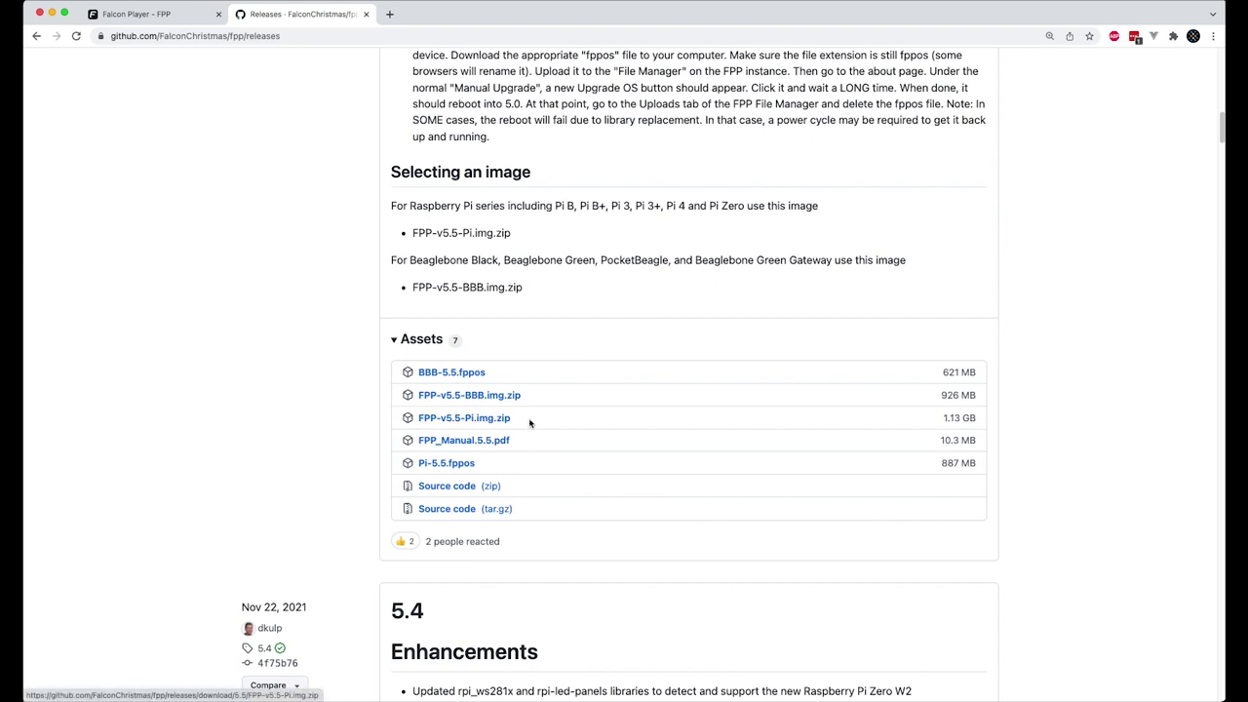
{"action": "left_click_drag", "start_coordinate": [529, 423], "coordinate": [423, 418]}
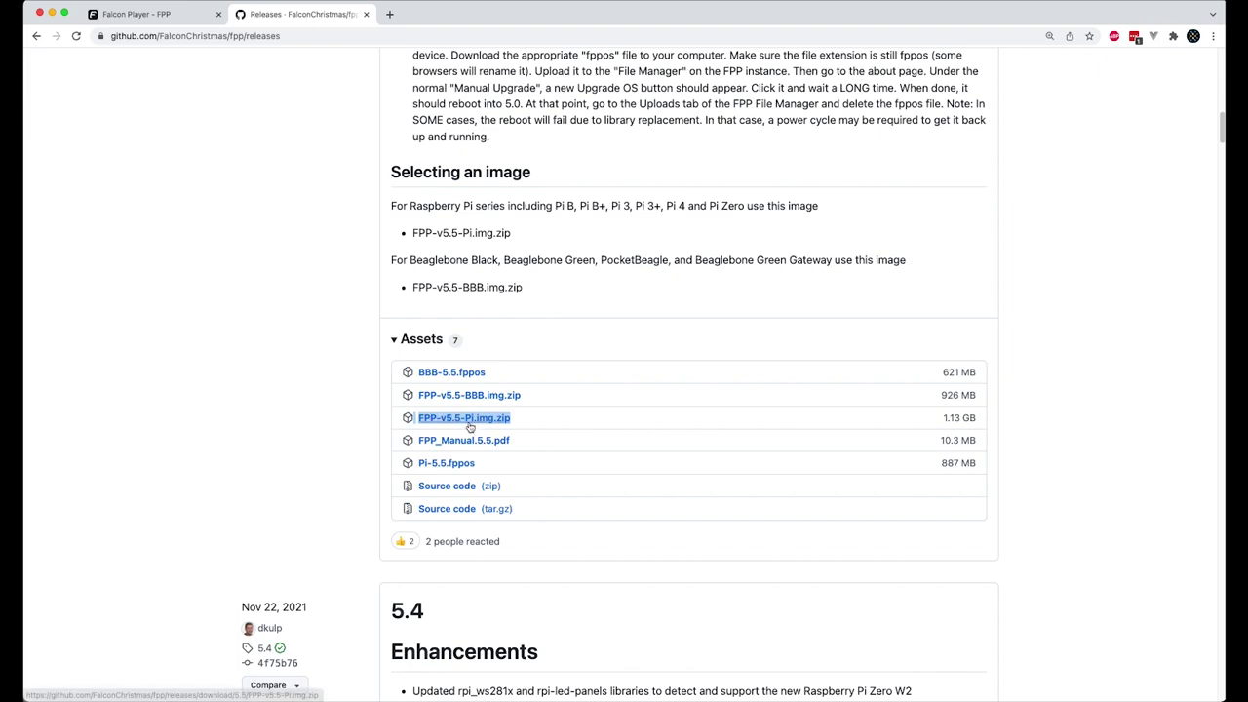
{"action": "scroll", "coordinate": [449, 351], "scroll_direction": "up", "scroll_amount": 10}
{"action": "left_click", "coordinate": [367, 14]}
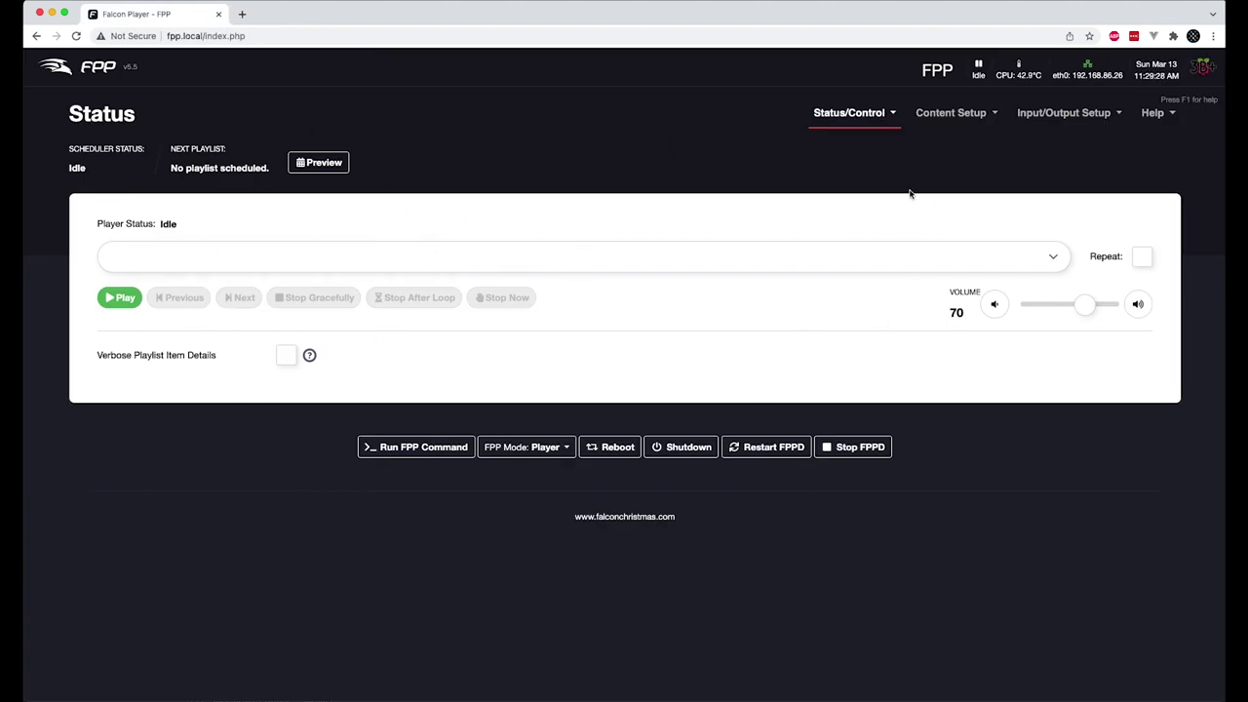
Open the Pixel Strings settings of the channel outputs in the Falcon Player web interface.
{"action": "left_click", "coordinate": [1043, 113]}
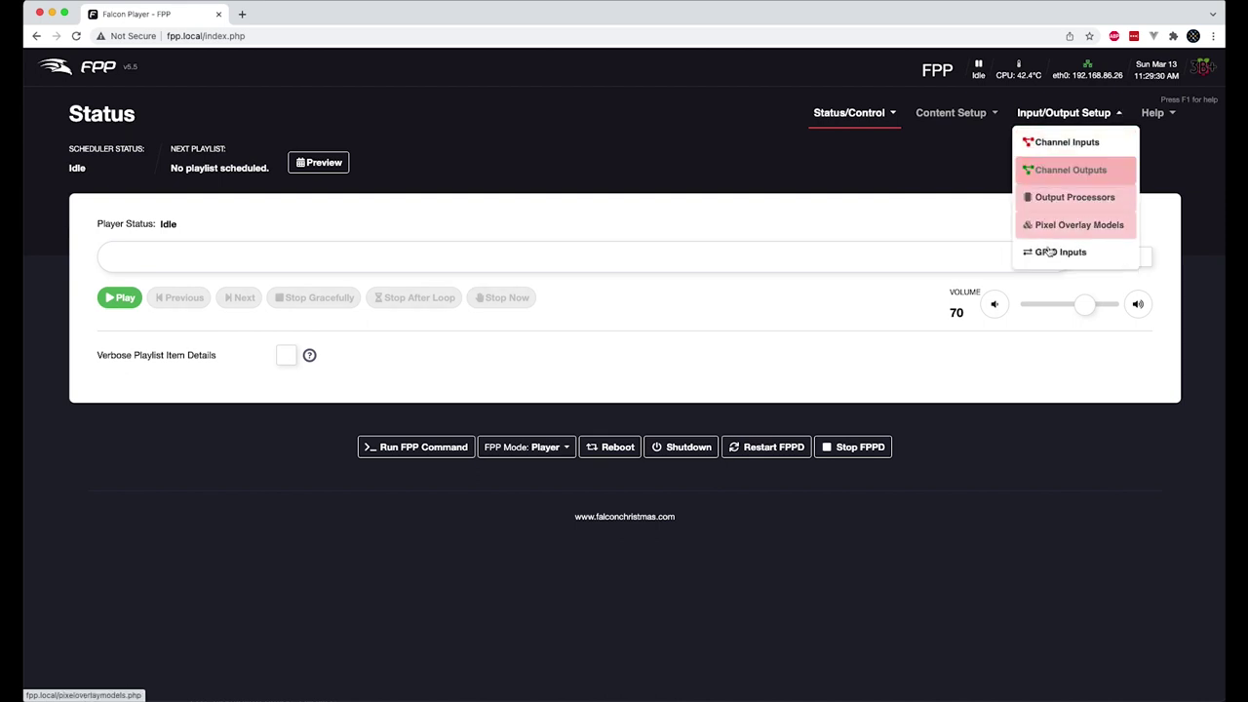
{"action": "left_click", "coordinate": [1064, 169]}
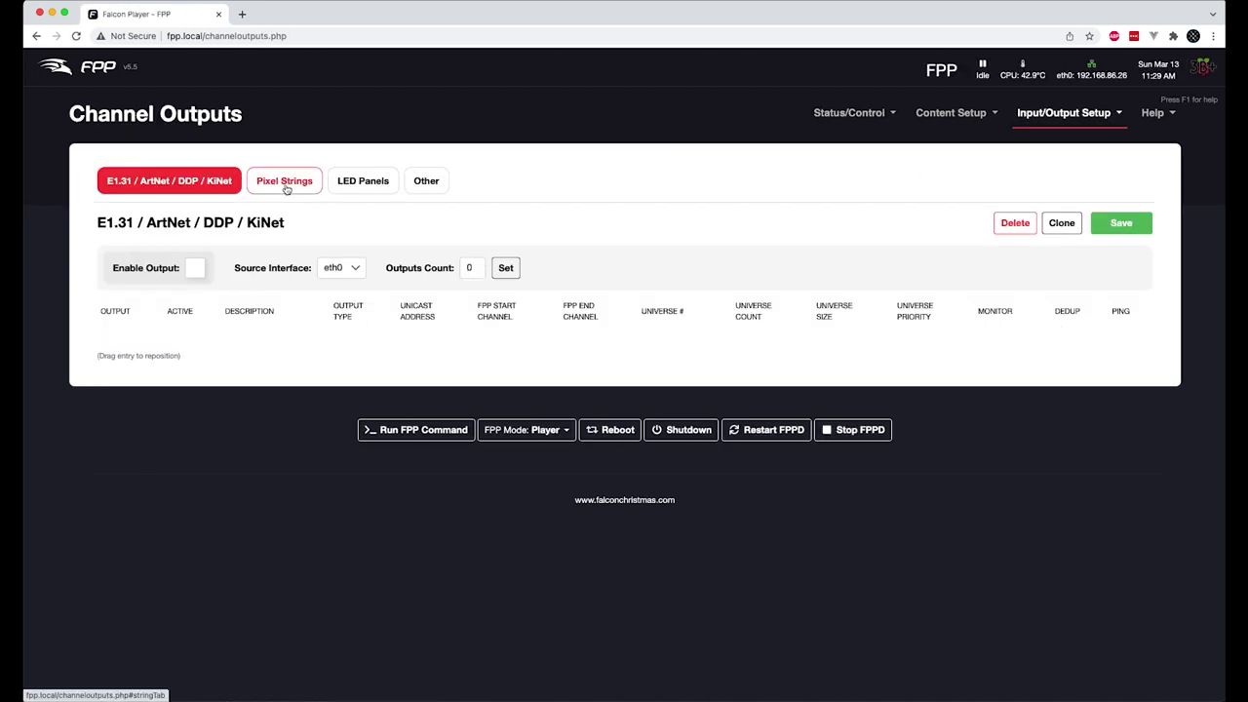
{"action": "left_click", "coordinate": [285, 183]}
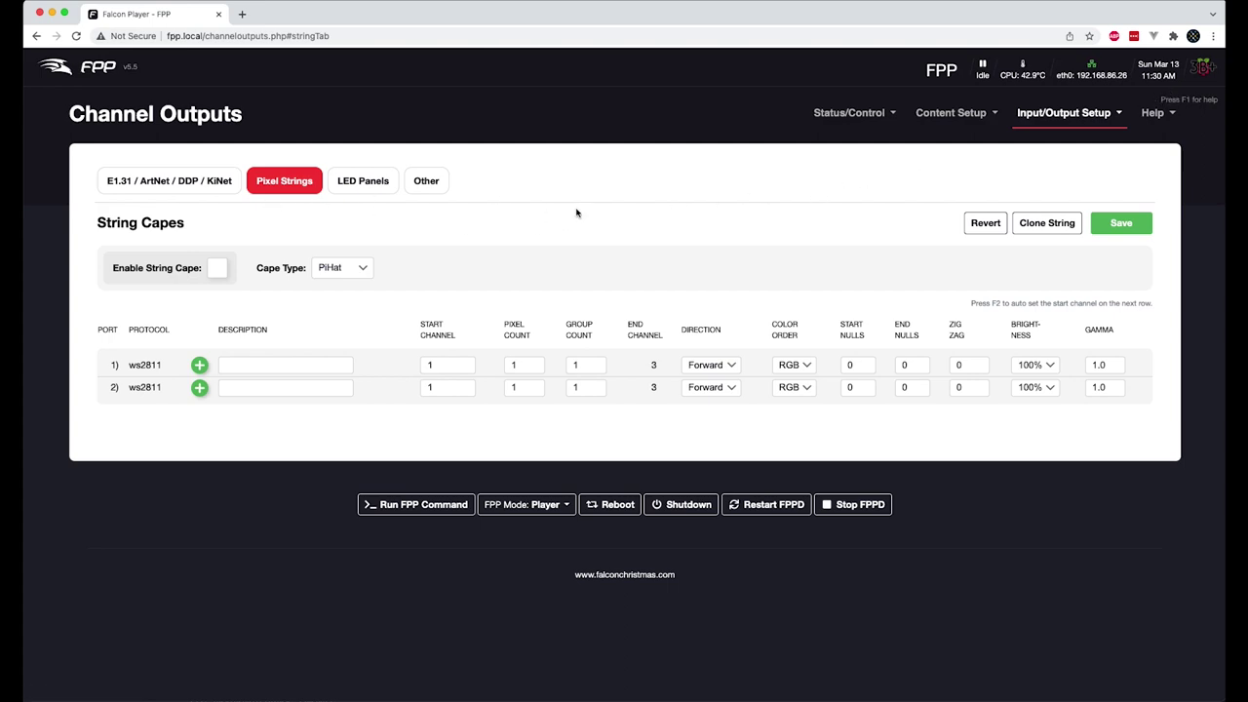
Open the channel output help and find the RPIWS281X output connections section.
{"action": "key", "text": "F1"}
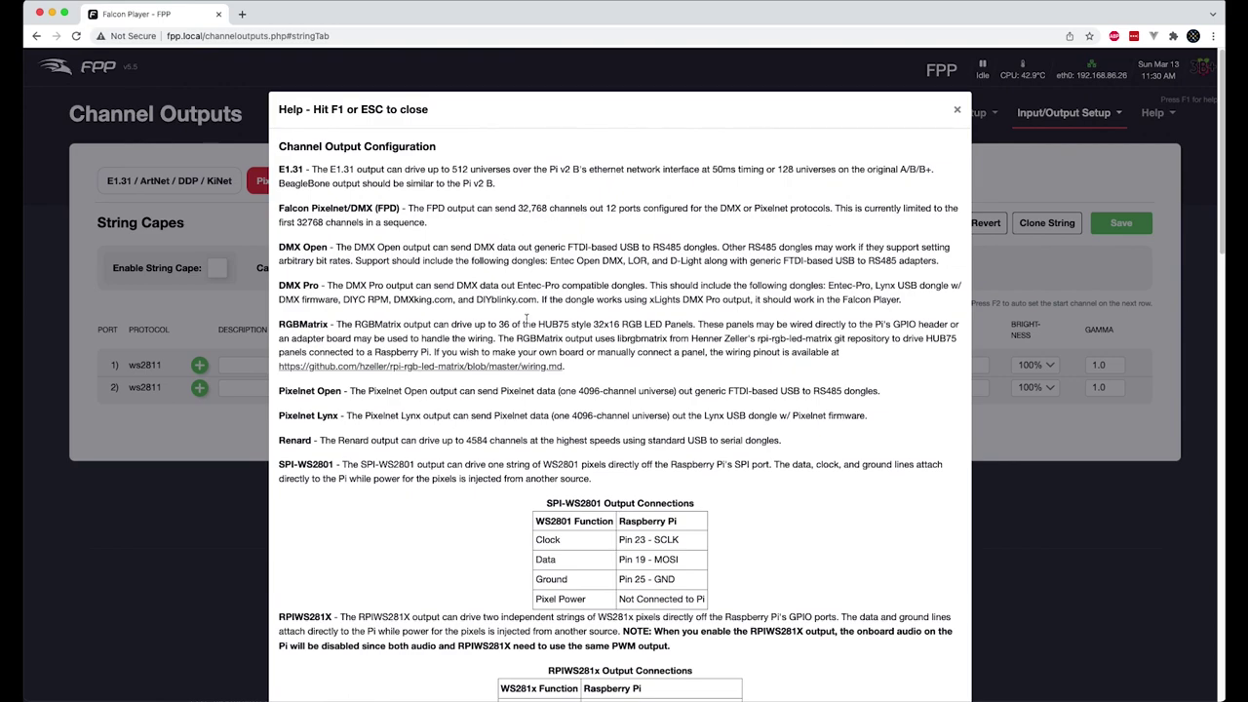
{"action": "scroll", "coordinate": [525, 319], "scroll_direction": "down", "scroll_amount": 5}
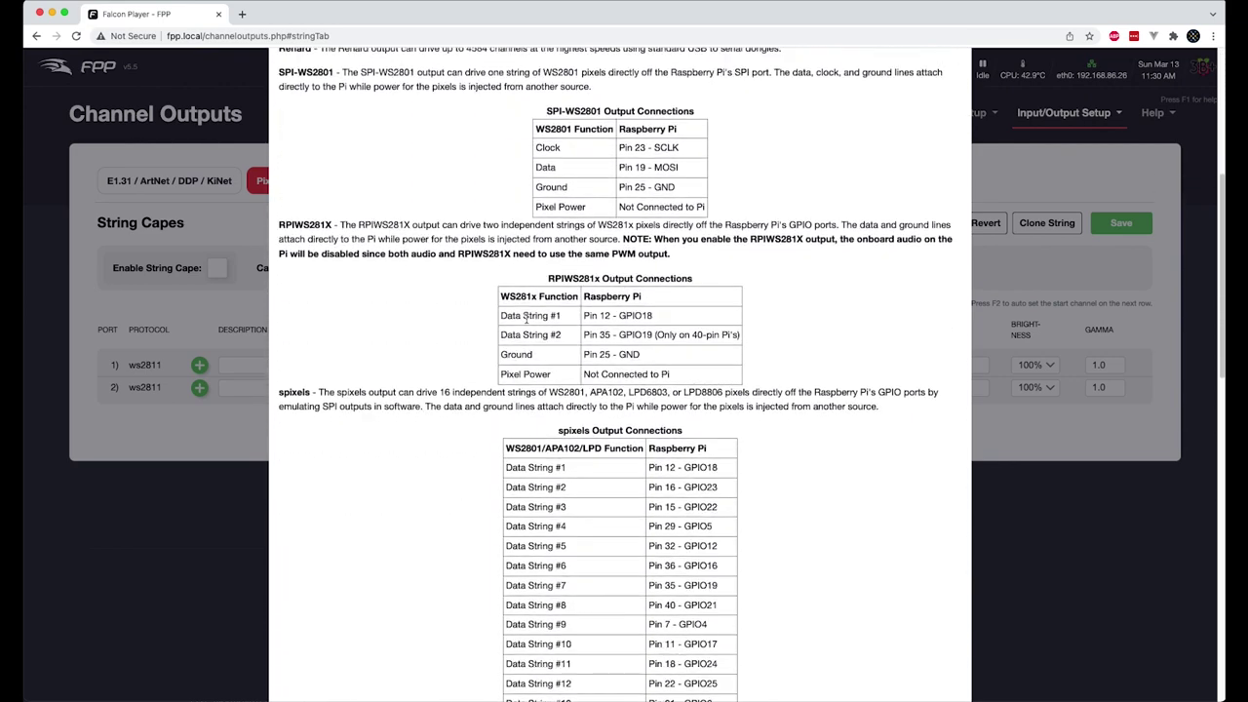
{"action": "scroll", "coordinate": [526, 319], "scroll_direction": "down", "scroll_amount": 3}
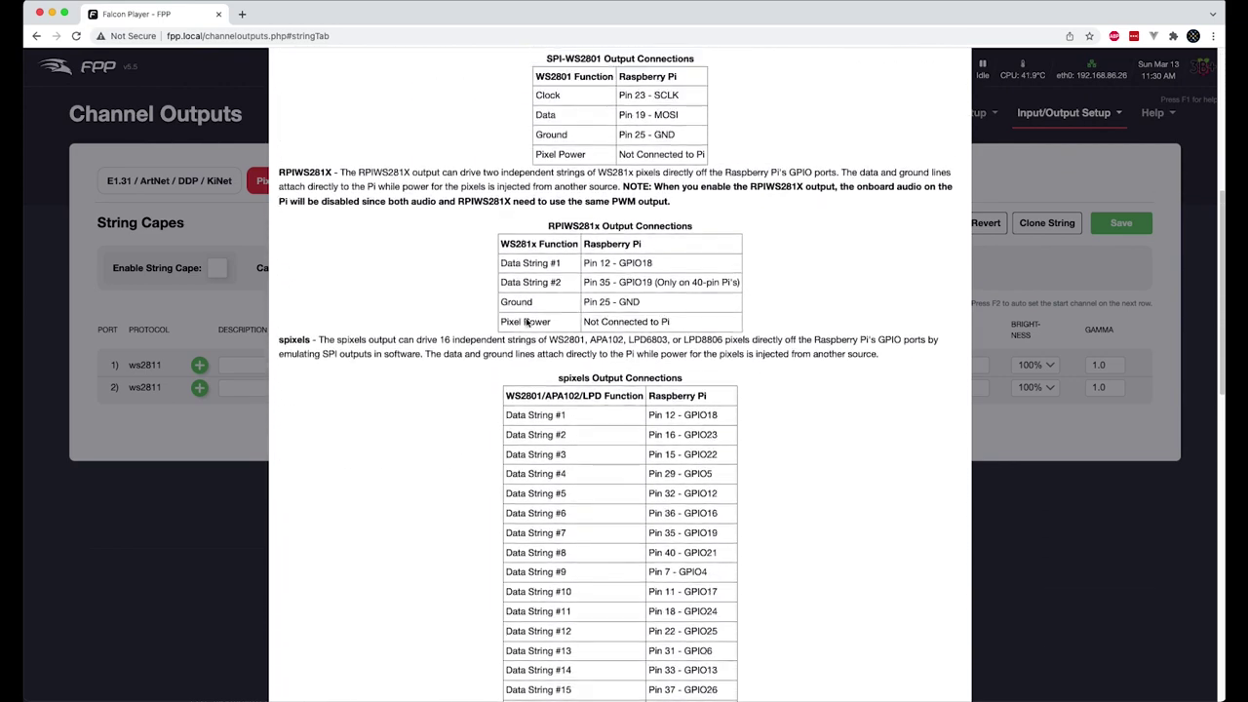
{"action": "scroll", "coordinate": [526, 321], "scroll_direction": "up", "scroll_amount": 8}
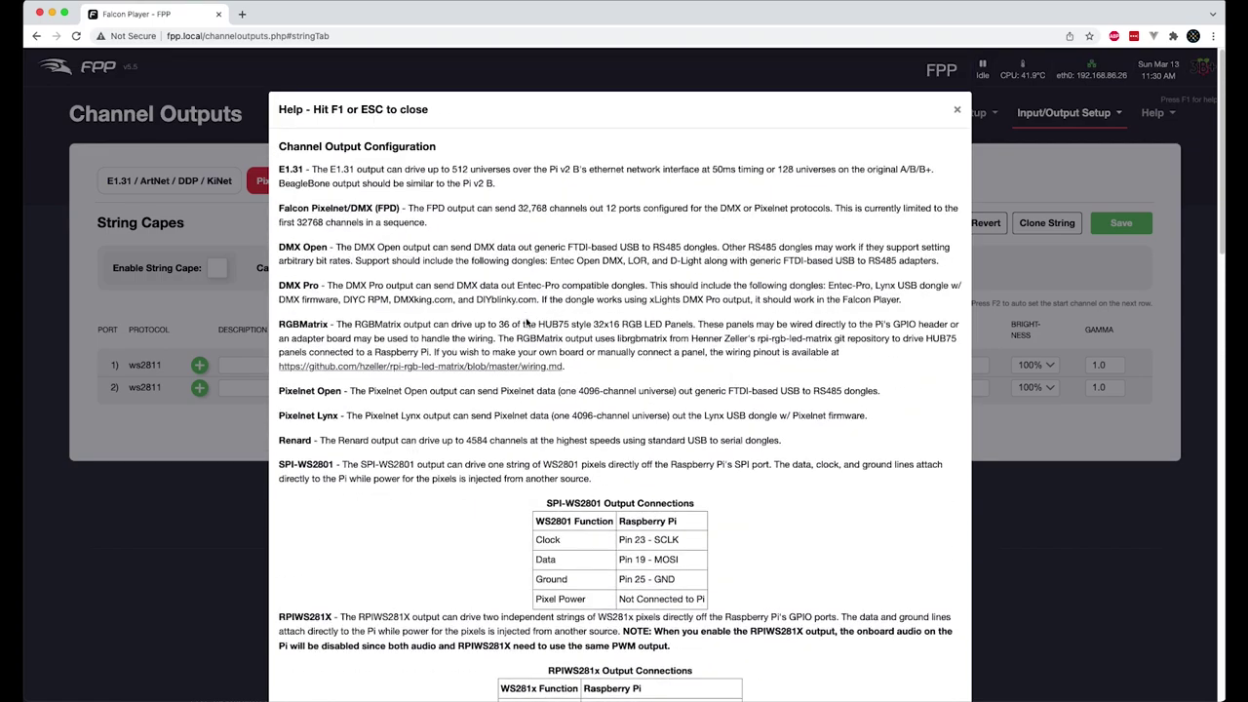
{"action": "scroll", "coordinate": [526, 322], "scroll_direction": "down", "scroll_amount": 5}
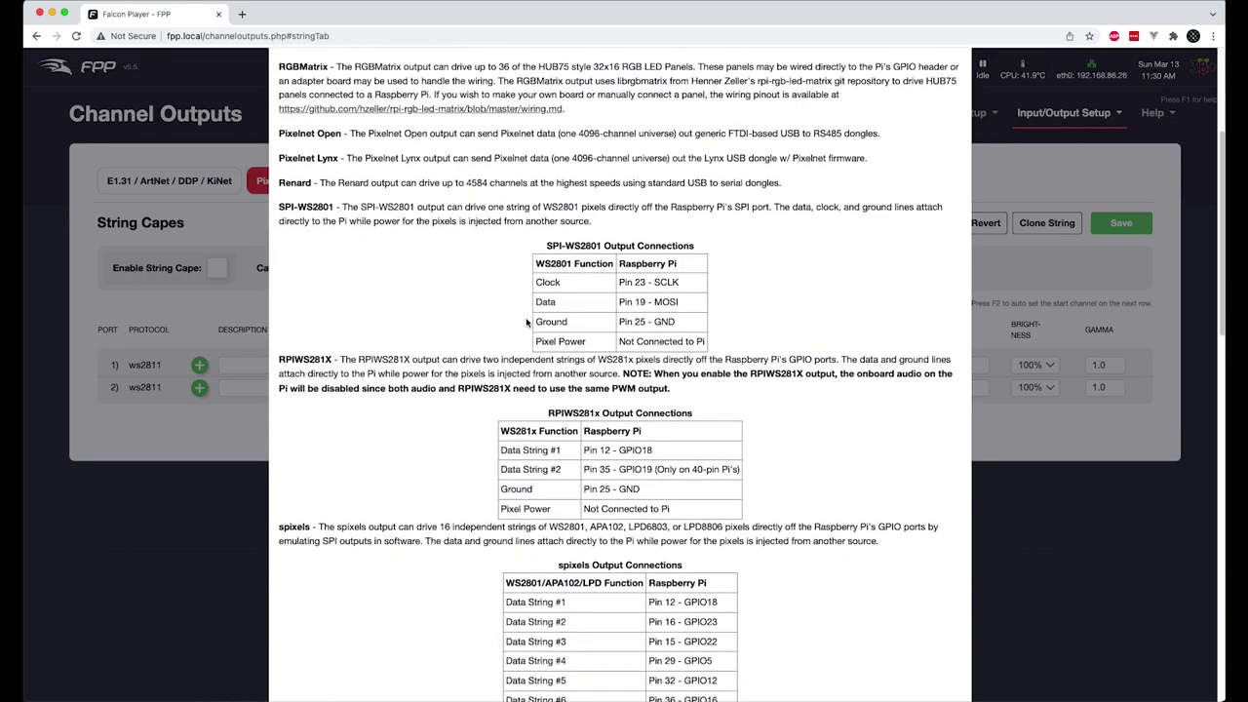
{"action": "scroll", "coordinate": [526, 322], "scroll_direction": "down", "scroll_amount": 2}
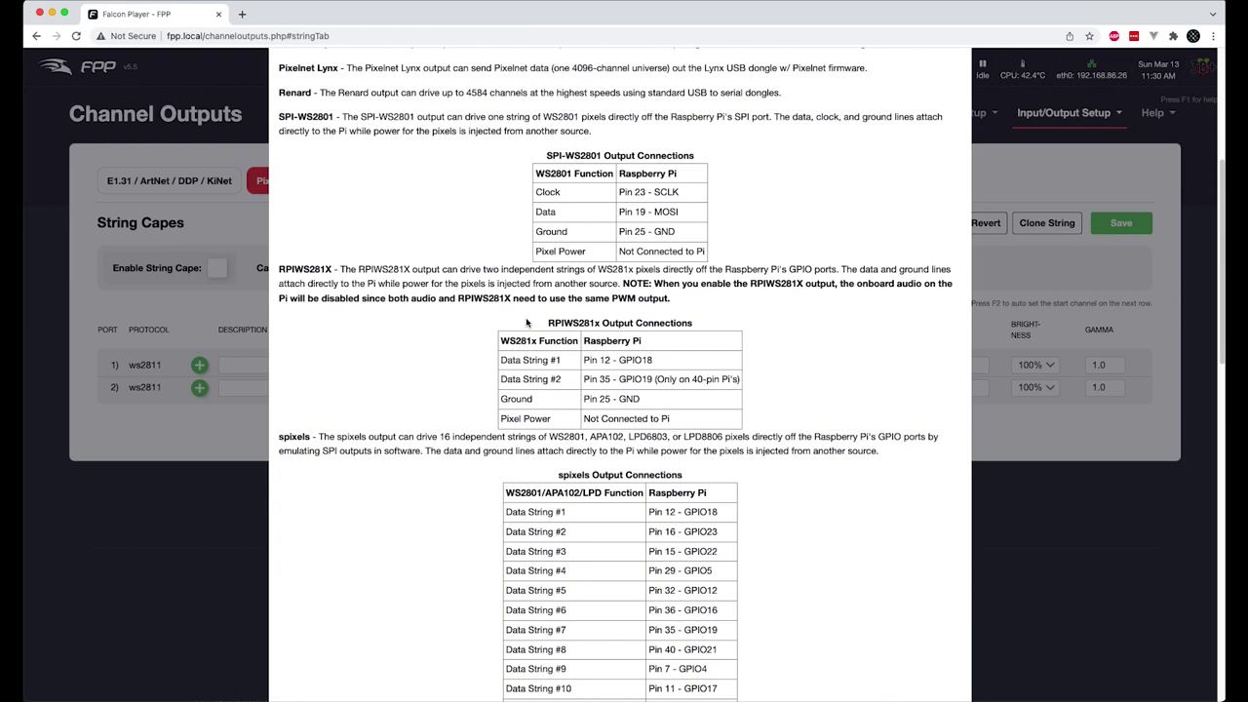
{"action": "scroll", "coordinate": [525, 322], "scroll_direction": "down", "scroll_amount": 1}
Examine the RPIWS281x wiring for both data strings, ground and pixel power, and close the help.
{"action": "left_click_drag", "start_coordinate": [336, 246], "coordinate": [690, 406]}
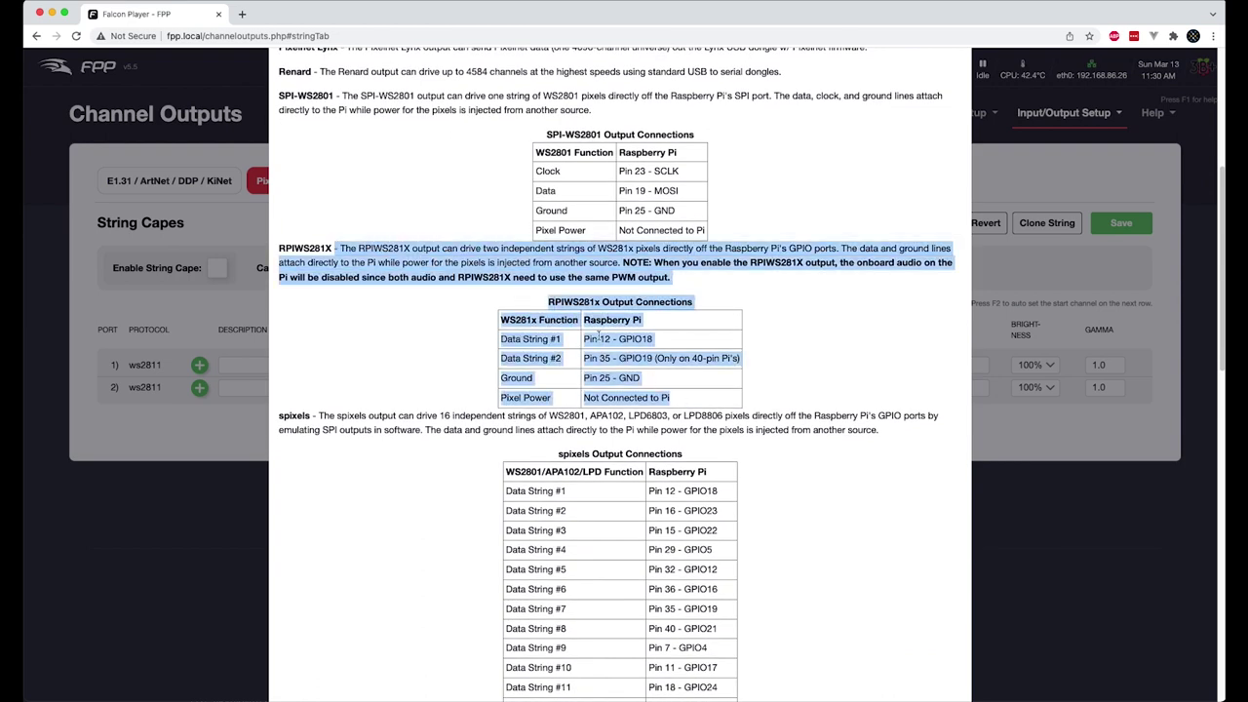
{"action": "left_click", "coordinate": [615, 395]}
{"action": "left_click_drag", "start_coordinate": [503, 339], "coordinate": [658, 343]}
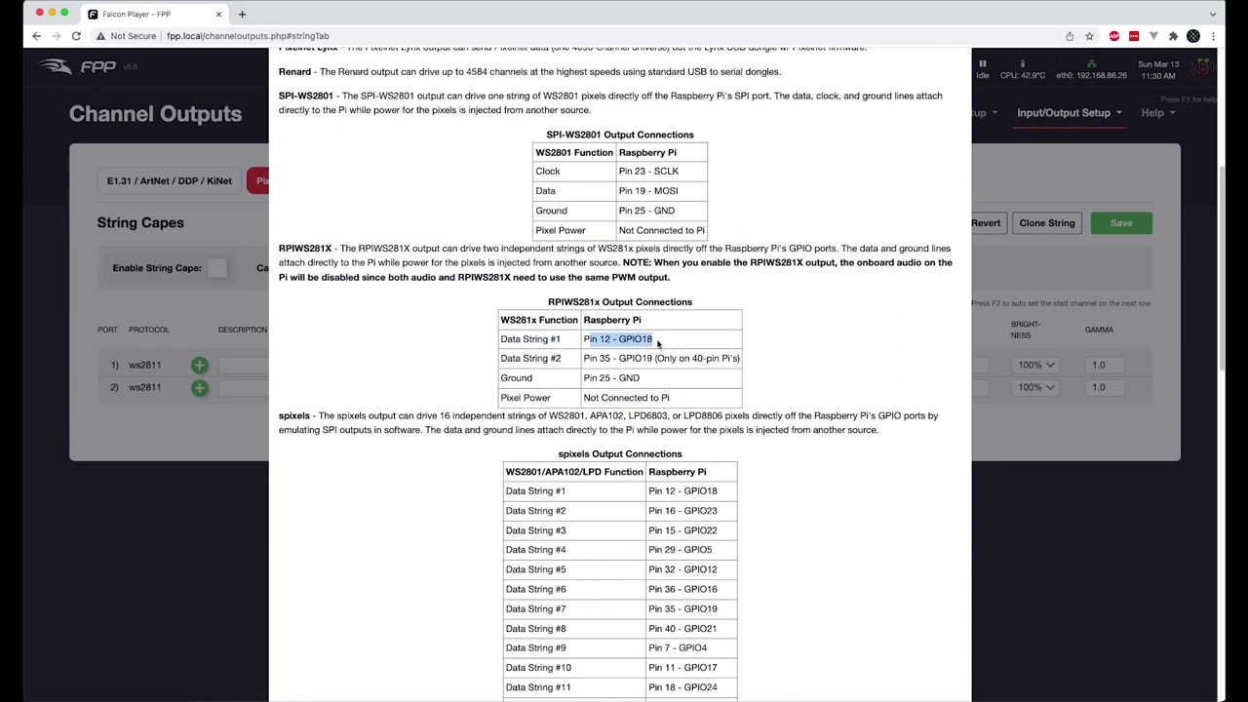
{"action": "left_click_drag", "start_coordinate": [505, 359], "coordinate": [649, 360]}
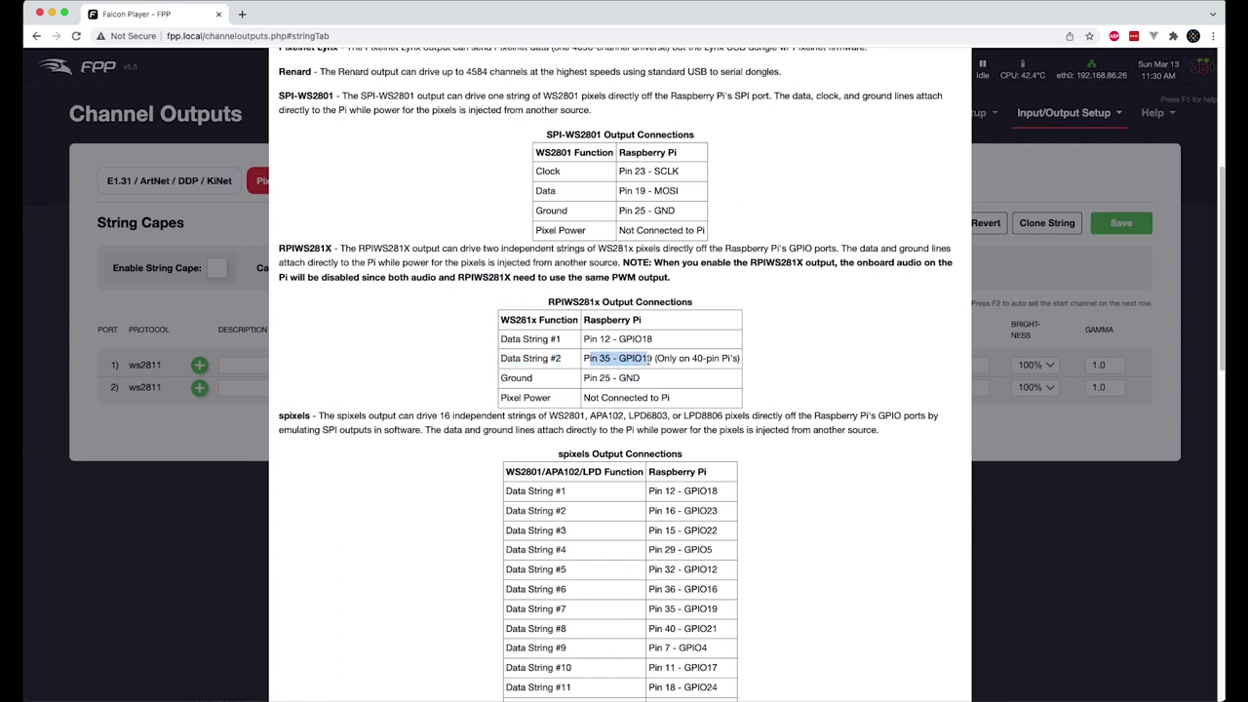
{"action": "left_click", "coordinate": [661, 362]}
{"action": "left_click_drag", "start_coordinate": [516, 381], "coordinate": [649, 382]}
{"action": "left_click", "coordinate": [651, 384]}
{"action": "left_click_drag", "start_coordinate": [514, 398], "coordinate": [657, 402]}
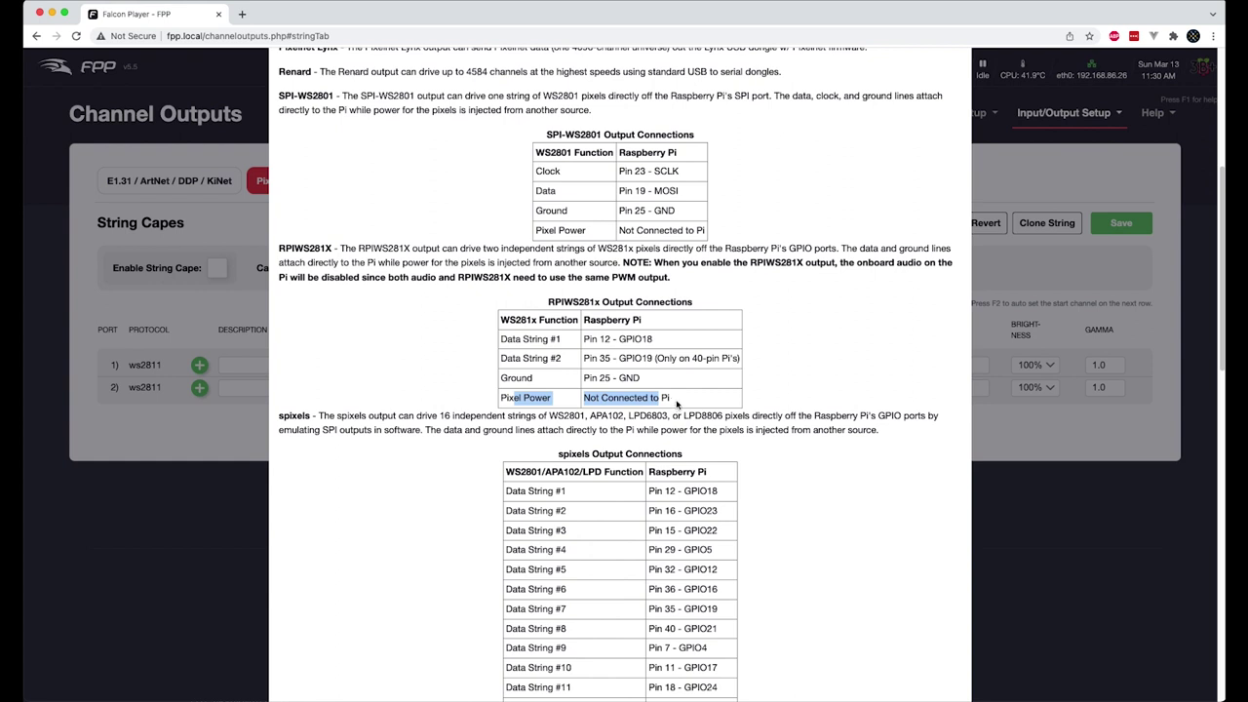
{"action": "mouse_move", "coordinate": [692, 407]}
{"action": "left_mouse_down"}
{"action": "mouse_move", "coordinate": [616, 401]}
{"action": "mouse_move", "coordinate": [504, 340]}
{"action": "mouse_move", "coordinate": [680, 402]}
{"action": "left_mouse_up"}
{"action": "left_click_drag", "start_coordinate": [667, 355], "coordinate": [540, 341]}
{"action": "left_click", "coordinate": [539, 340]}
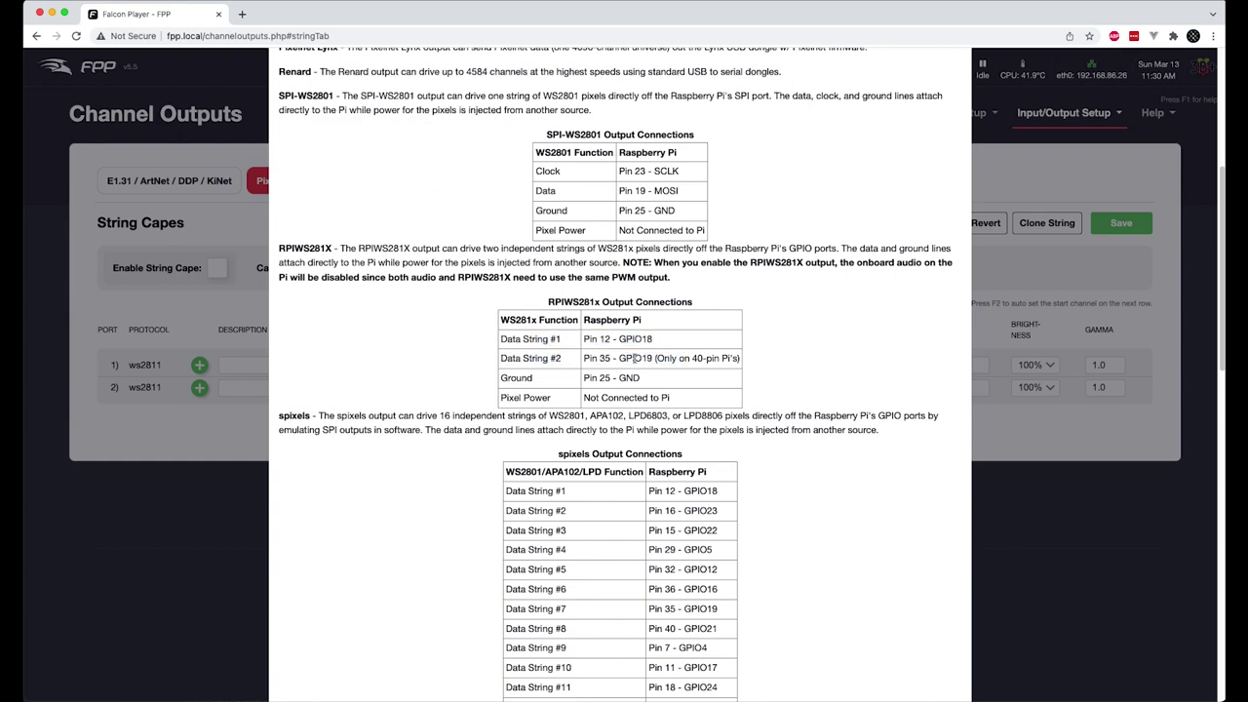
{"action": "left_click_drag", "start_coordinate": [635, 358], "coordinate": [508, 342]}
{"action": "left_click", "coordinate": [508, 341]}
{"action": "left_click", "coordinate": [218, 322]}
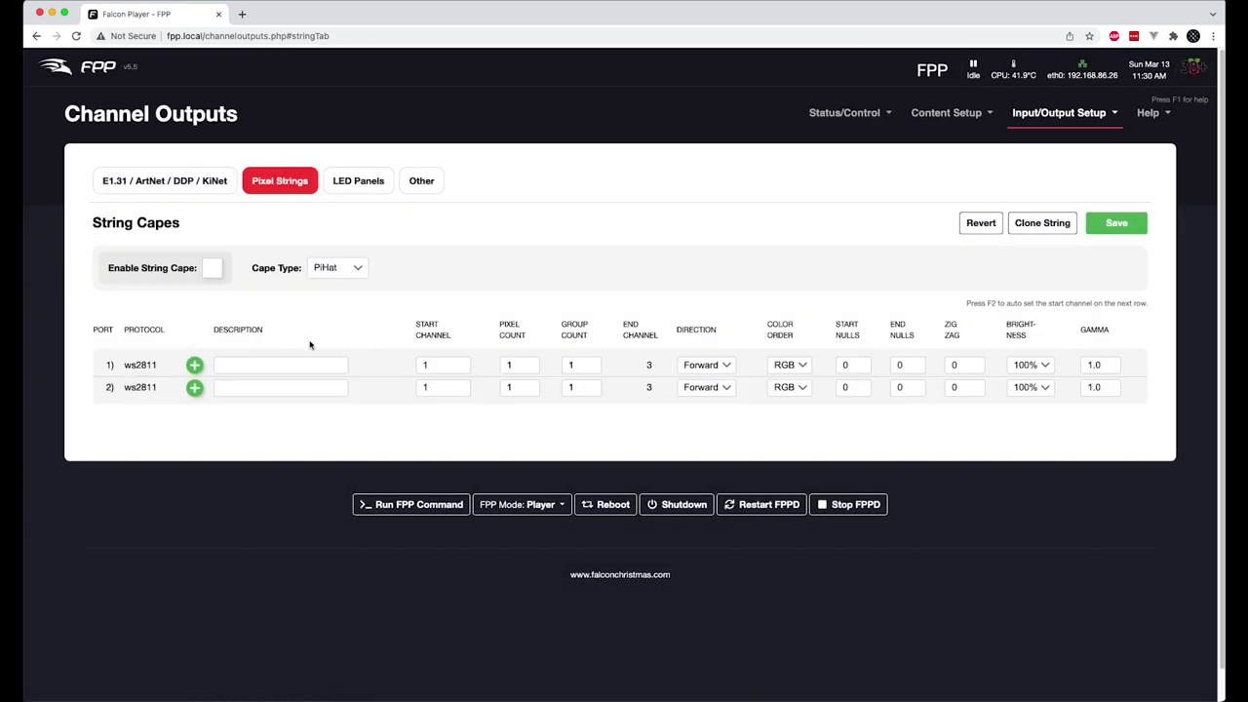
Set the pixel count to 400 on both string ports and port 2's start channel to 1201.
{"action": "left_click", "coordinate": [523, 365]}
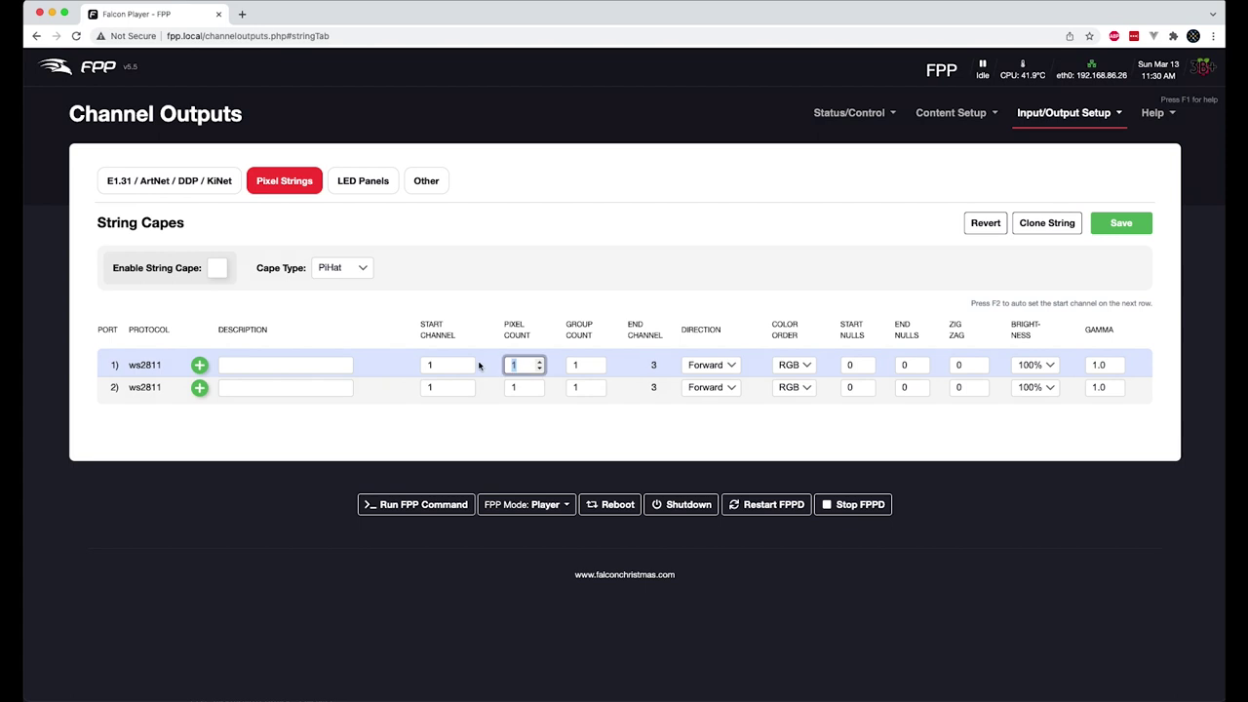
{"action": "type", "text": "400"}
{"action": "left_click", "coordinate": [435, 389]}
{"action": "left_click_drag", "start_coordinate": [435, 389], "coordinate": [413, 391]}
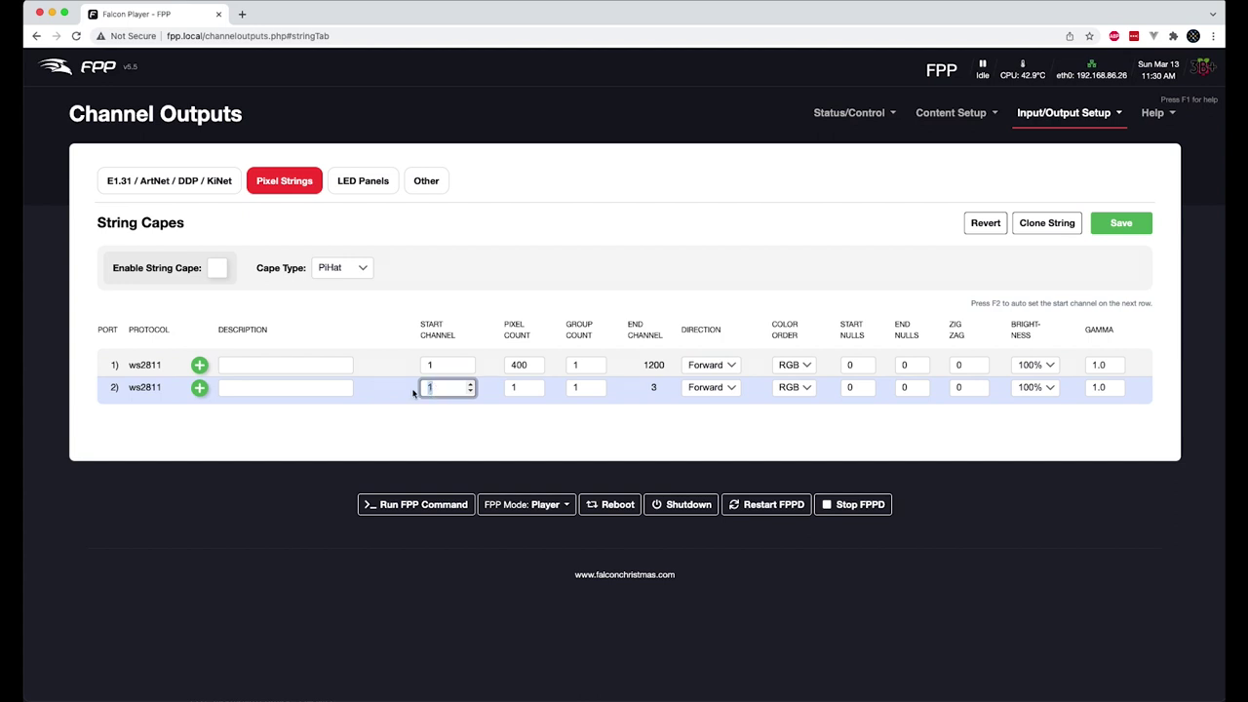
{"action": "type", "text": "1201"}
{"action": "key", "text": "Tab"}
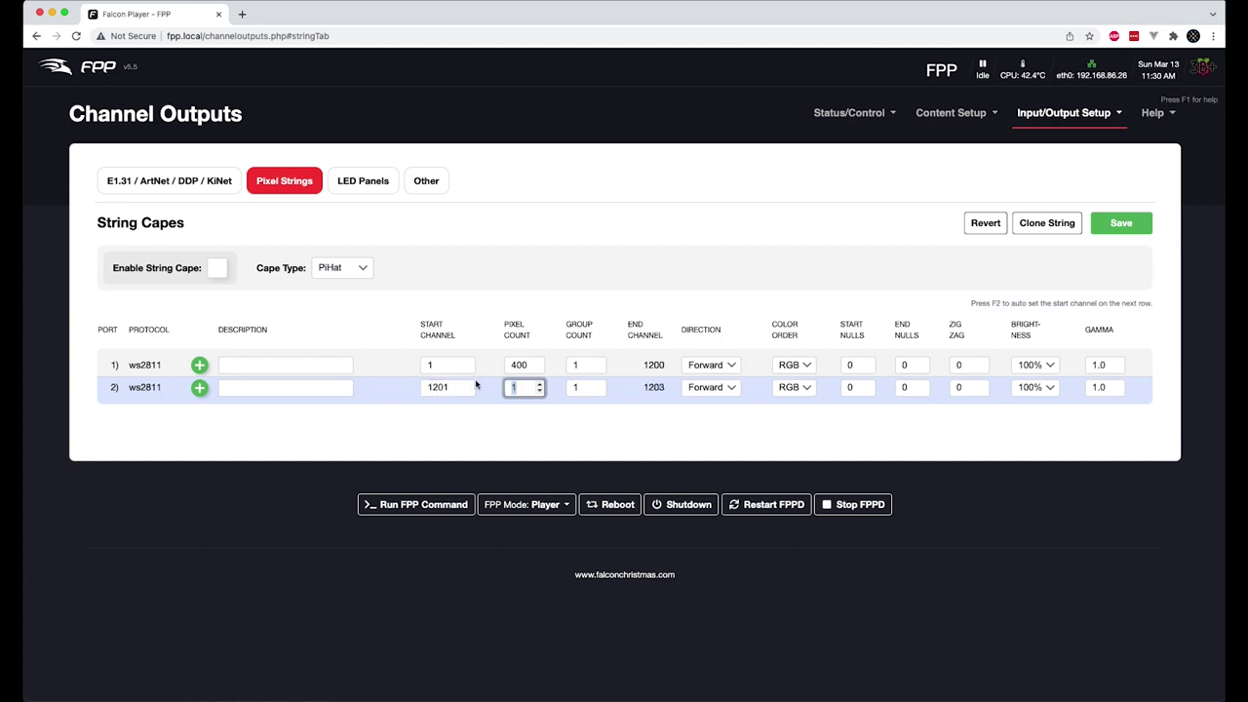
{"action": "type", "text": "400"}
Set the brightness of both string ports to 40%, then enable the PiHat string cape and save the outputs.
{"action": "left_click", "coordinate": [1026, 372]}
{"action": "left_click", "coordinate": [1030, 550]}
{"action": "left_click", "coordinate": [1048, 392]}
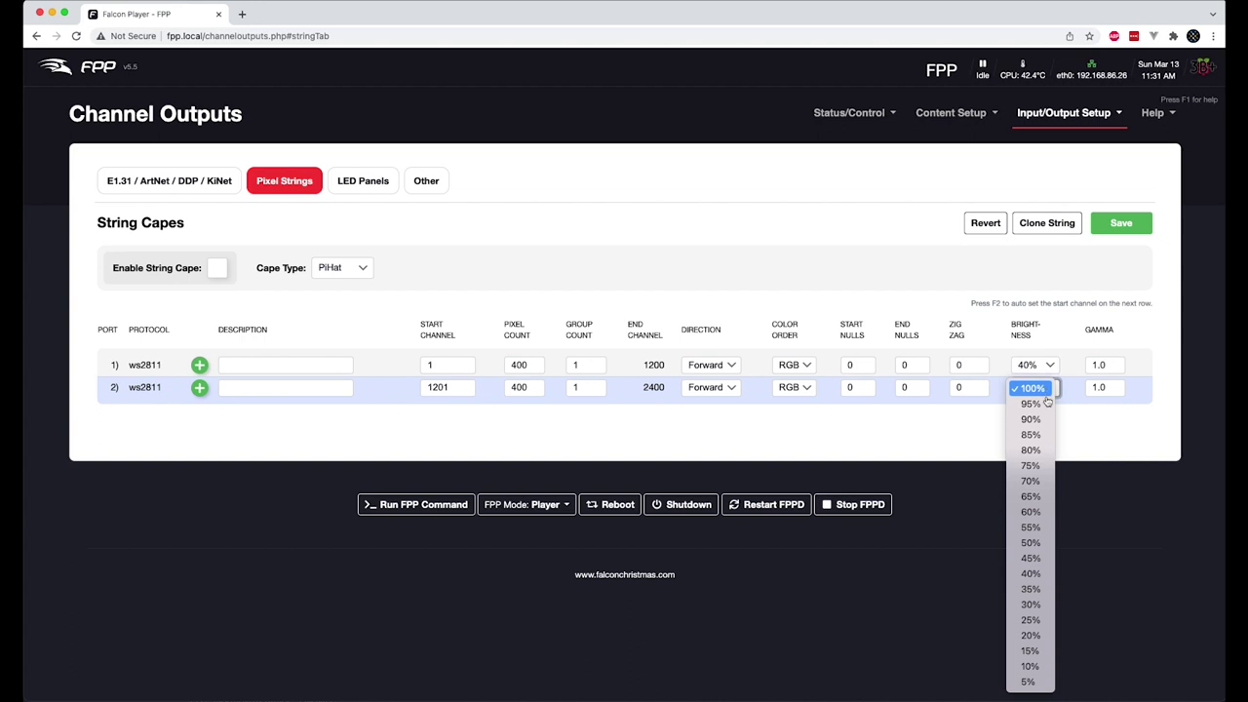
{"action": "left_click", "coordinate": [1043, 576]}
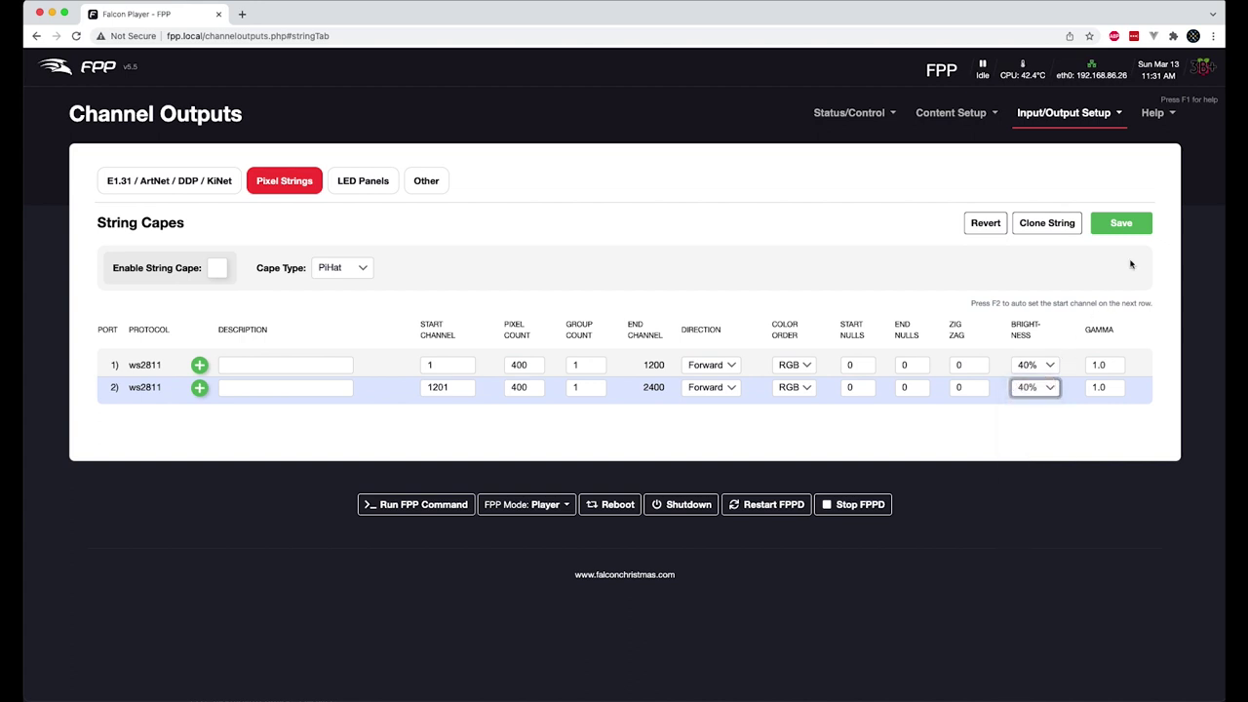
{"action": "left_click", "coordinate": [218, 269]}
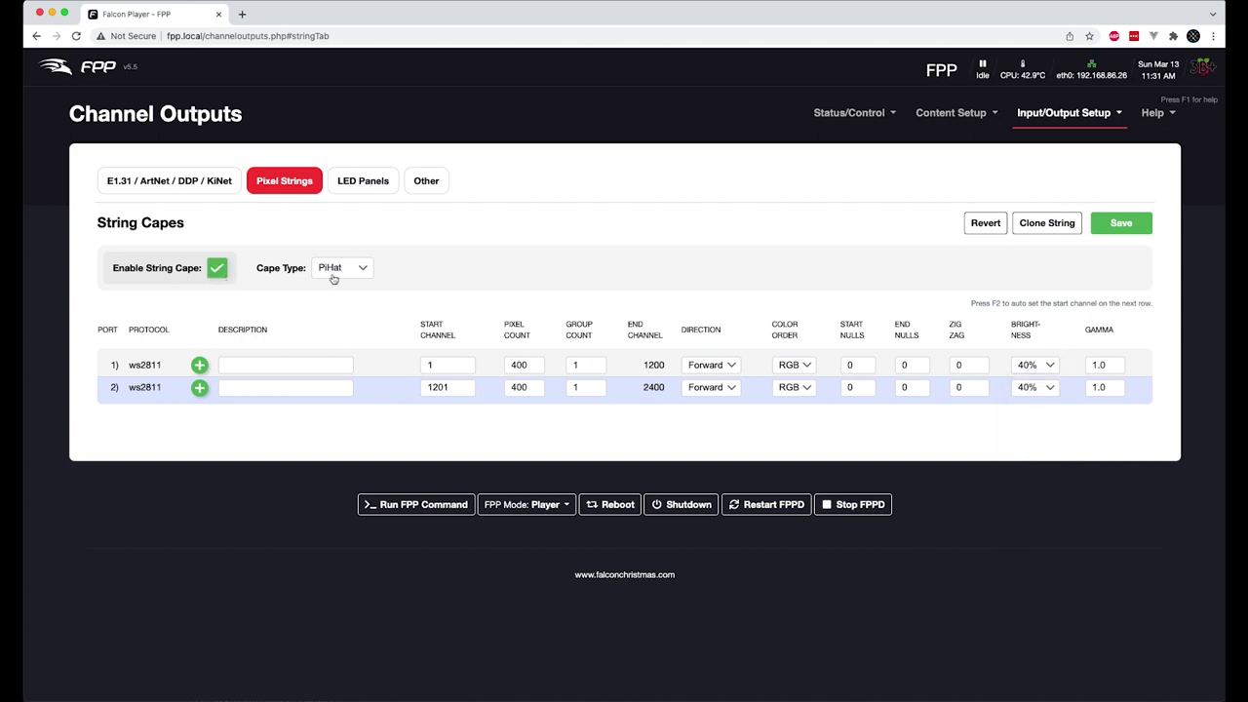
{"action": "left_click", "coordinate": [1105, 230]}
Open Display Testing and run the R-G-B chase on all channels at a 500 ms update interval, ending with test mode off.
{"action": "left_click", "coordinate": [852, 113]}
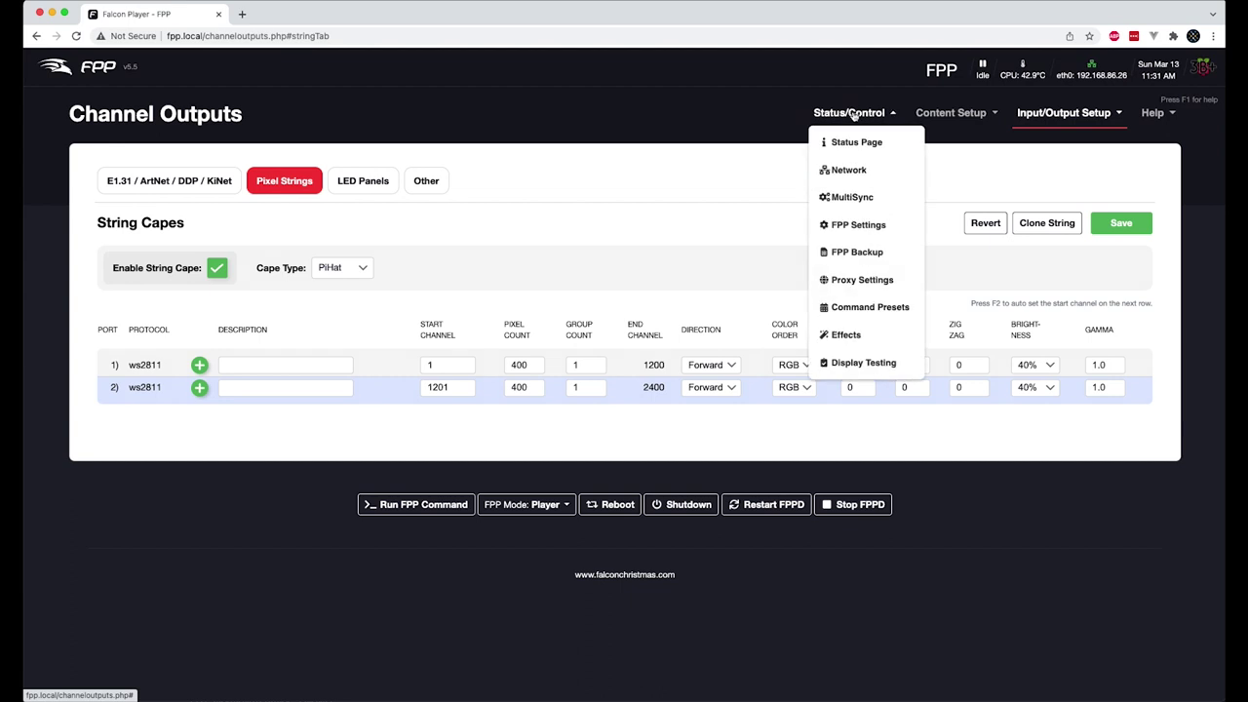
{"action": "left_click", "coordinate": [854, 365]}
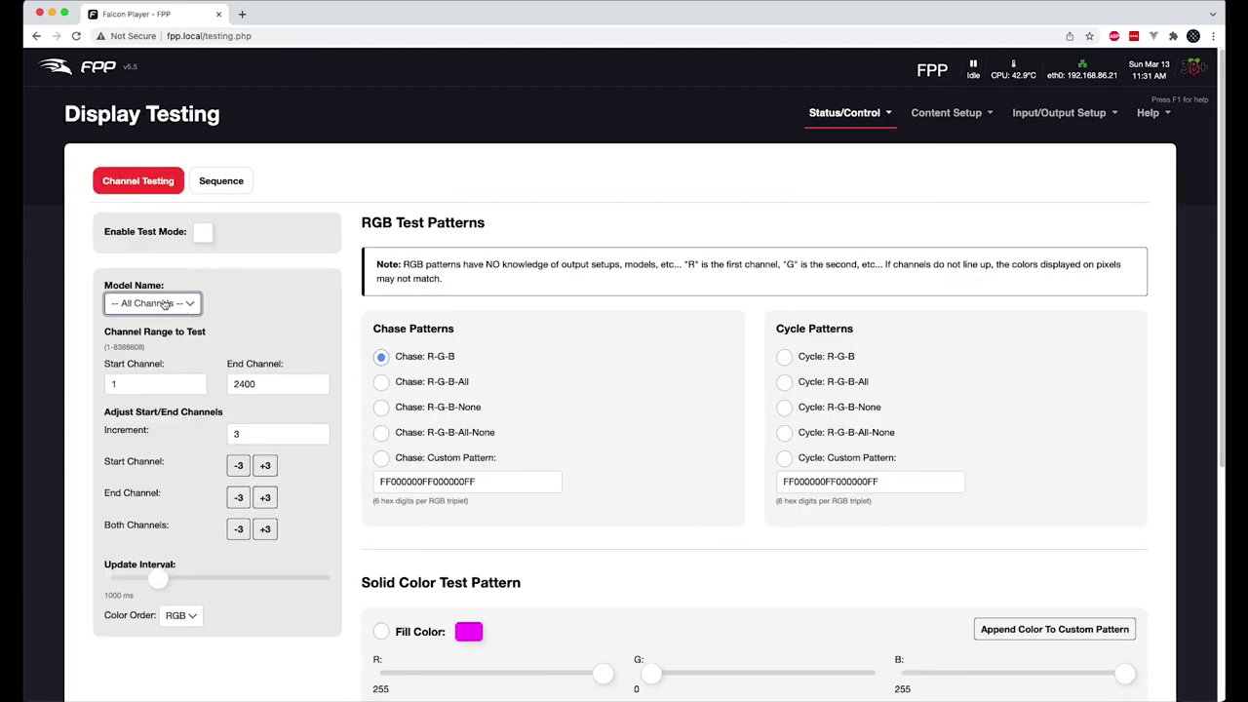
{"action": "left_click", "coordinate": [165, 305]}
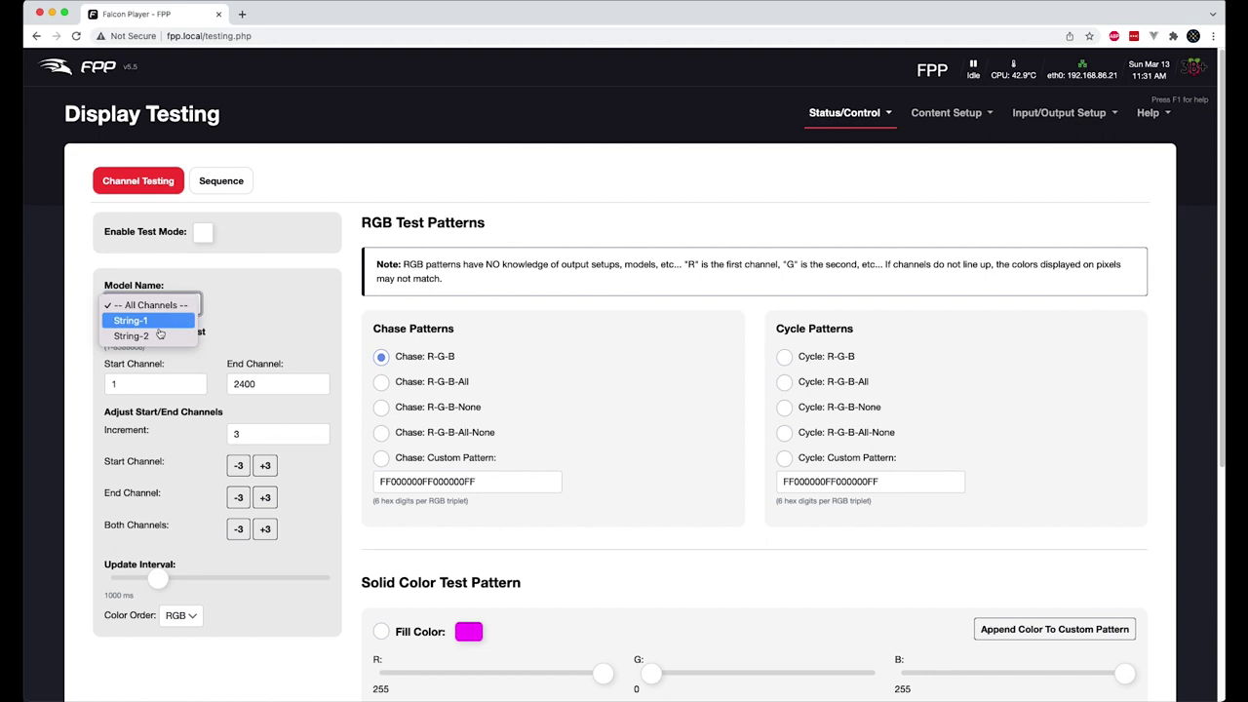
{"action": "left_click", "coordinate": [240, 310]}
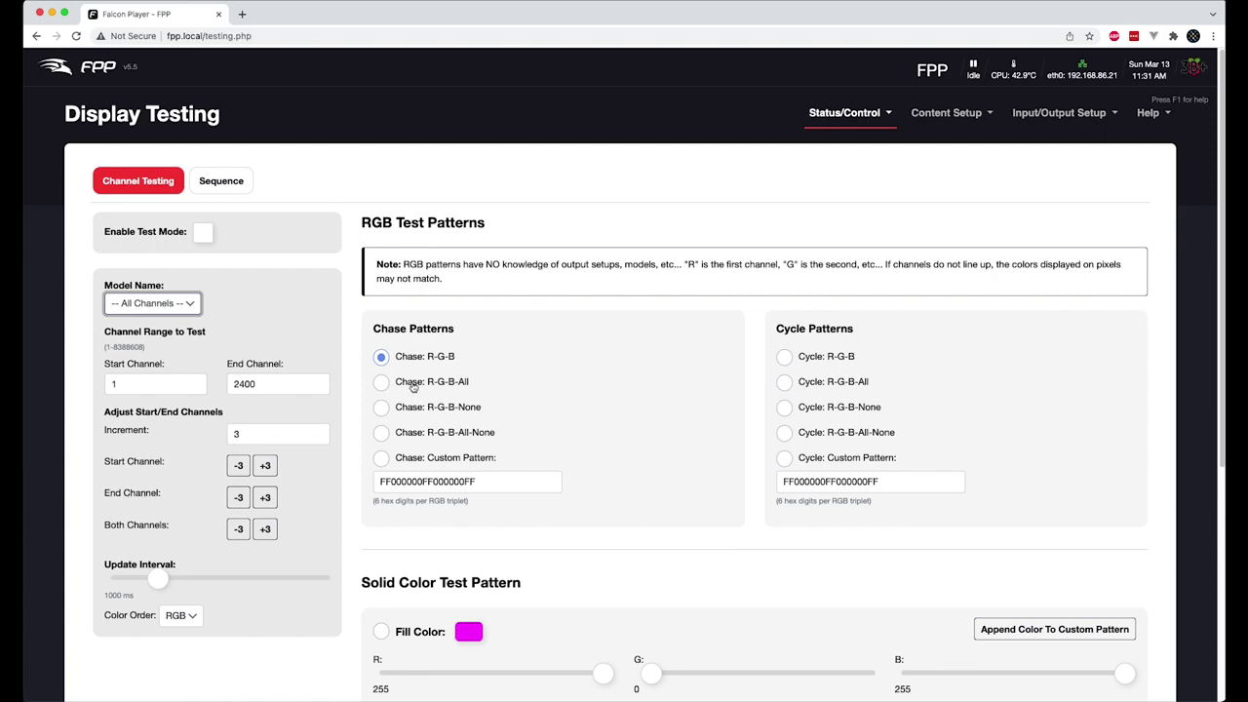
{"action": "left_click", "coordinate": [203, 232]}
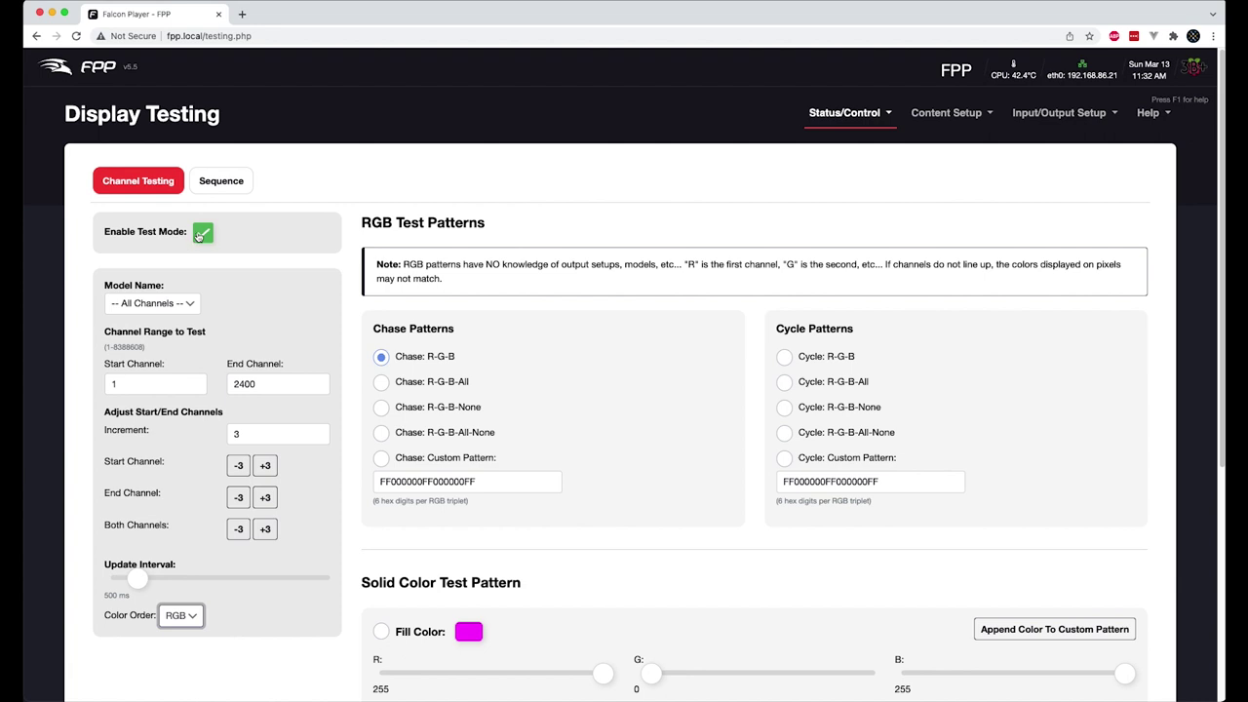
{"action": "left_click", "coordinate": [201, 234]}
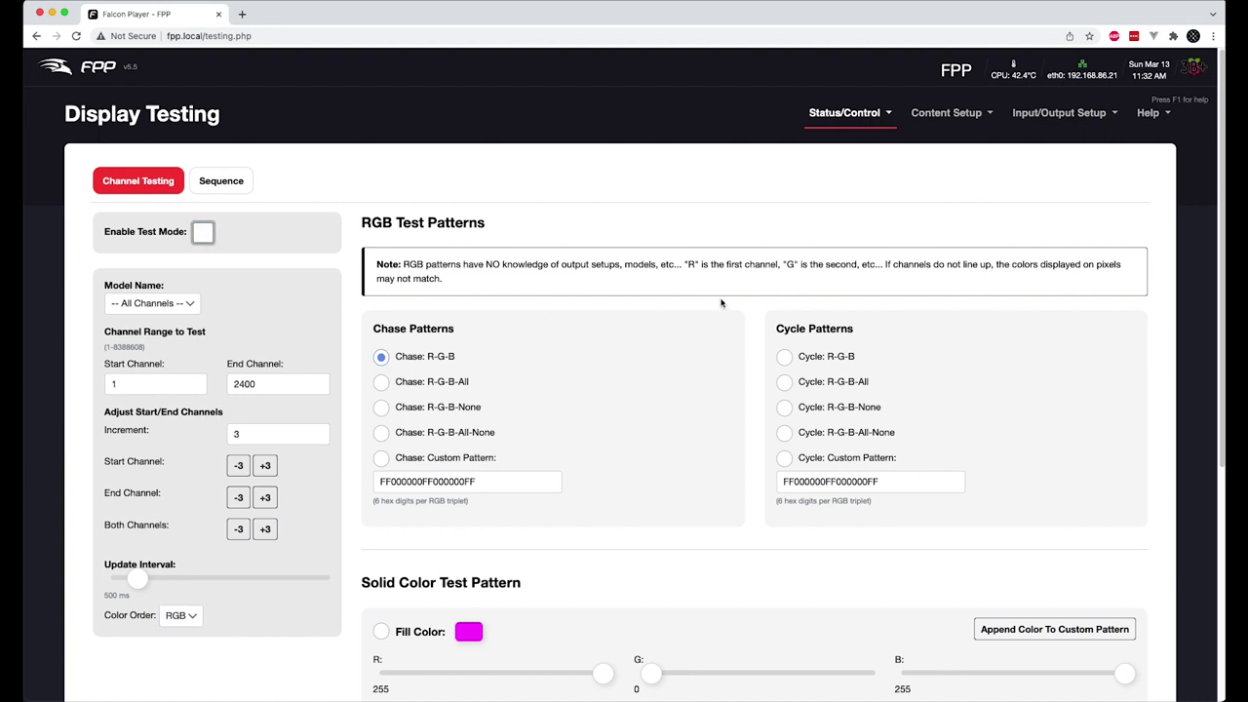
Open the GPIO input triggers and enable header pin P1-18 with Pull Down and the description White Btn.
{"action": "left_click", "coordinate": [873, 115]}
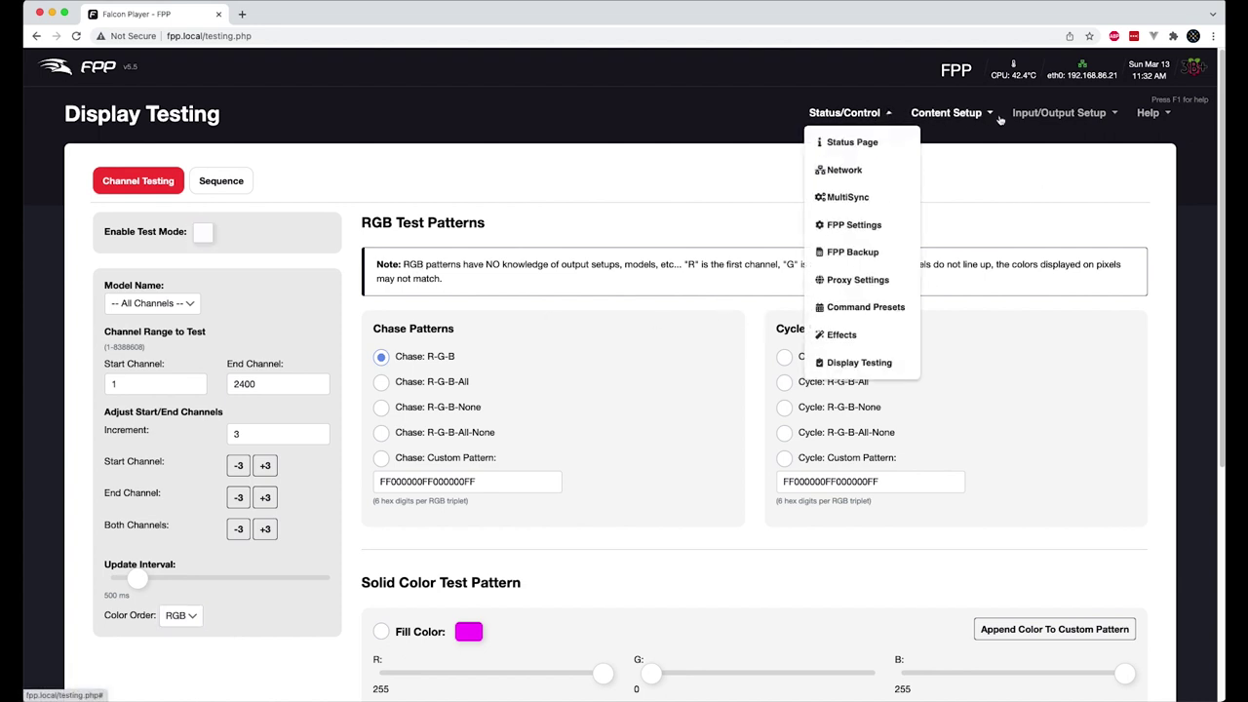
{"action": "left_click", "coordinate": [1060, 114]}
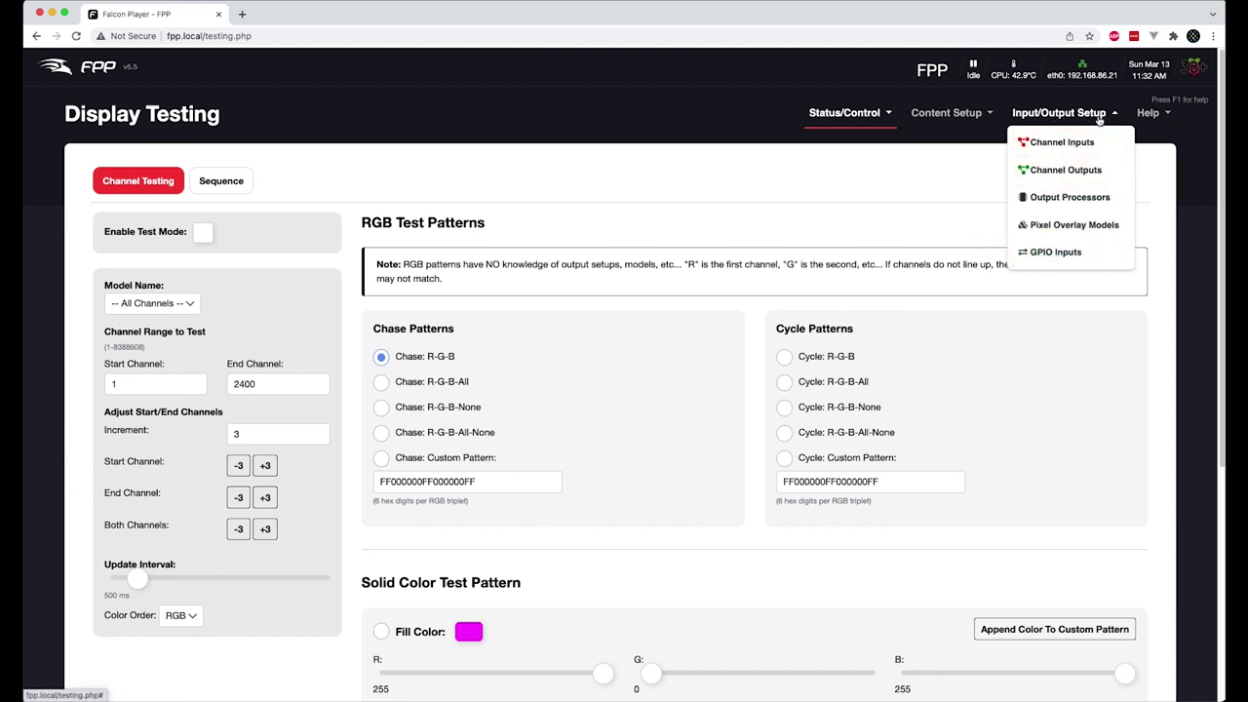
{"action": "left_click", "coordinate": [1077, 255]}
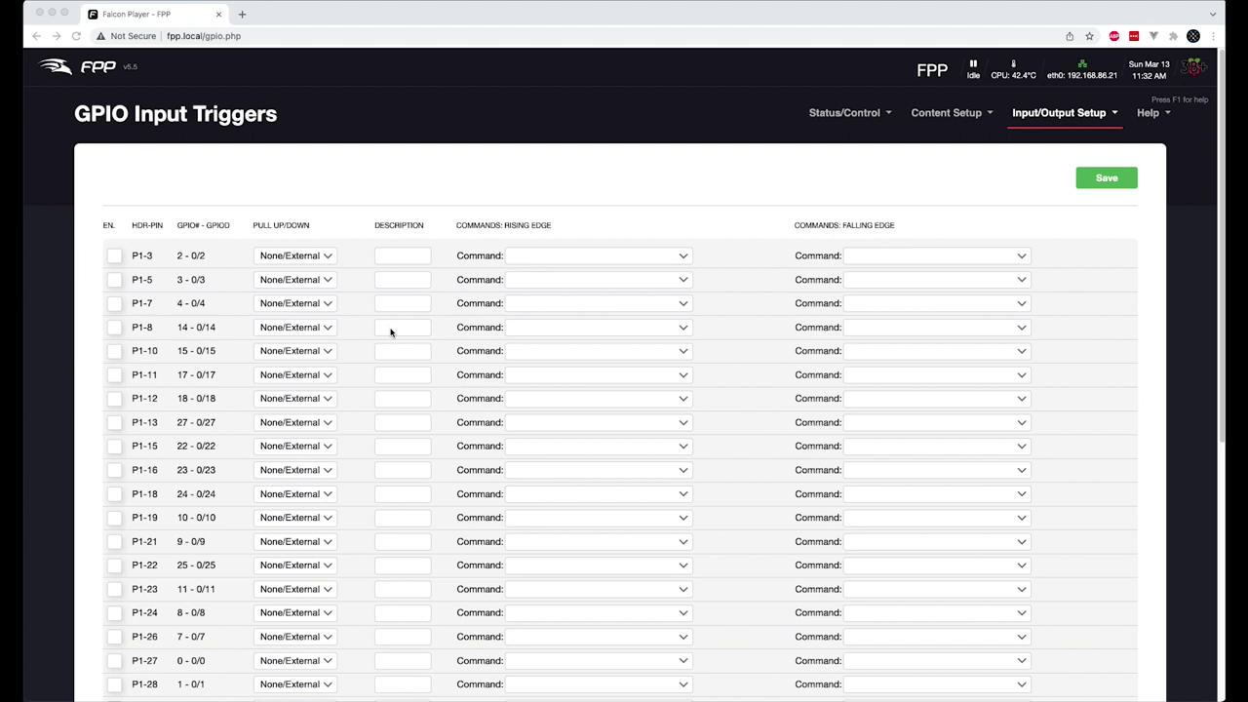
{"action": "left_click", "coordinate": [146, 232]}
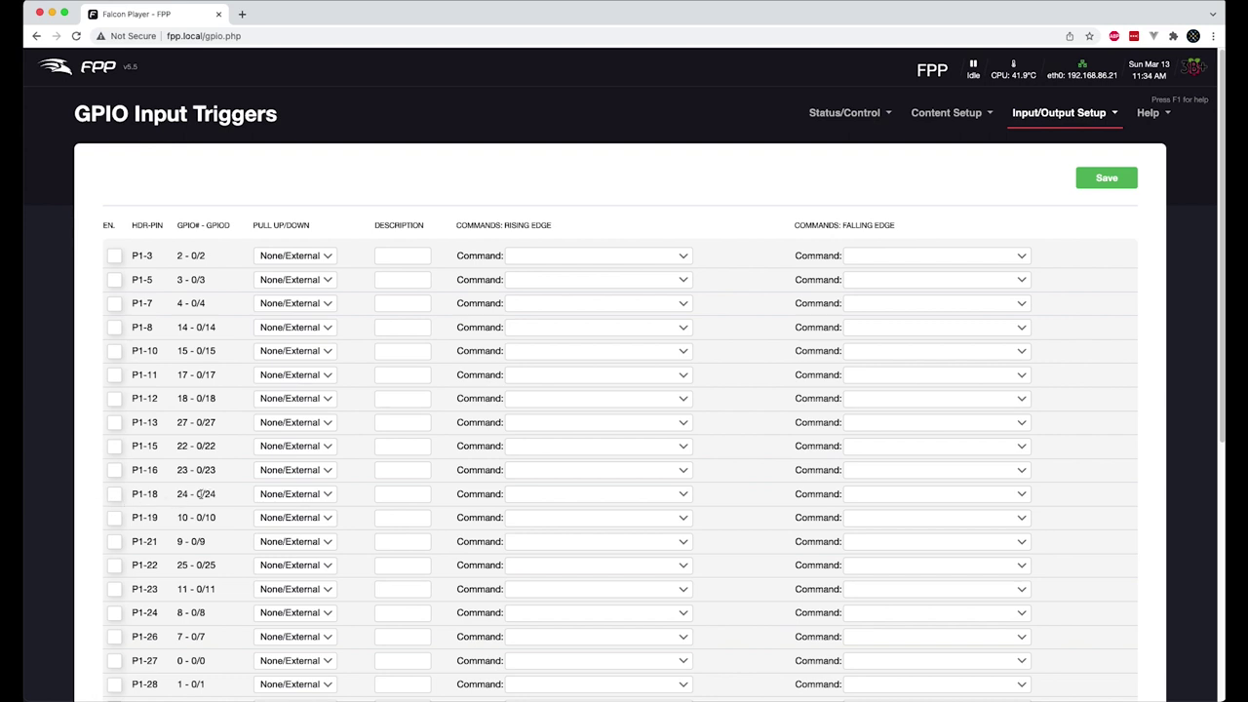
{"action": "left_click_drag", "start_coordinate": [143, 495], "coordinate": [202, 494]}
{"action": "left_click", "coordinate": [114, 495]}
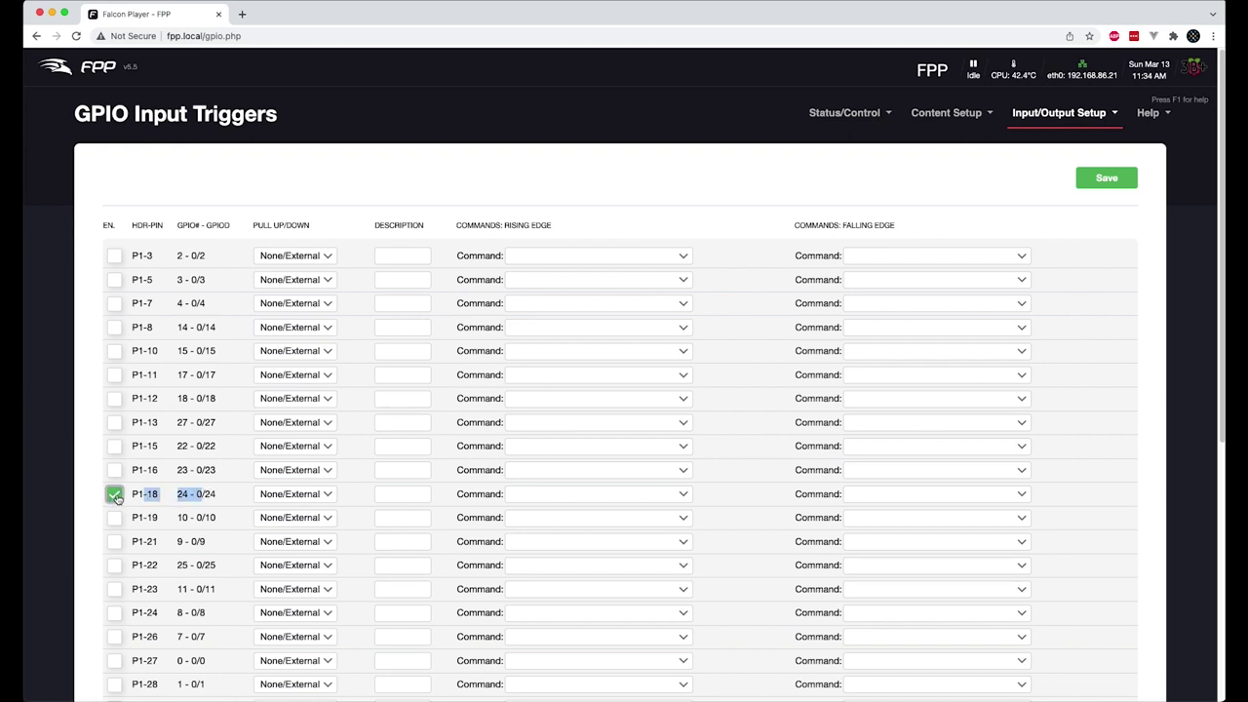
{"action": "left_click", "coordinate": [289, 506]}
{"action": "left_click", "coordinate": [293, 524]}
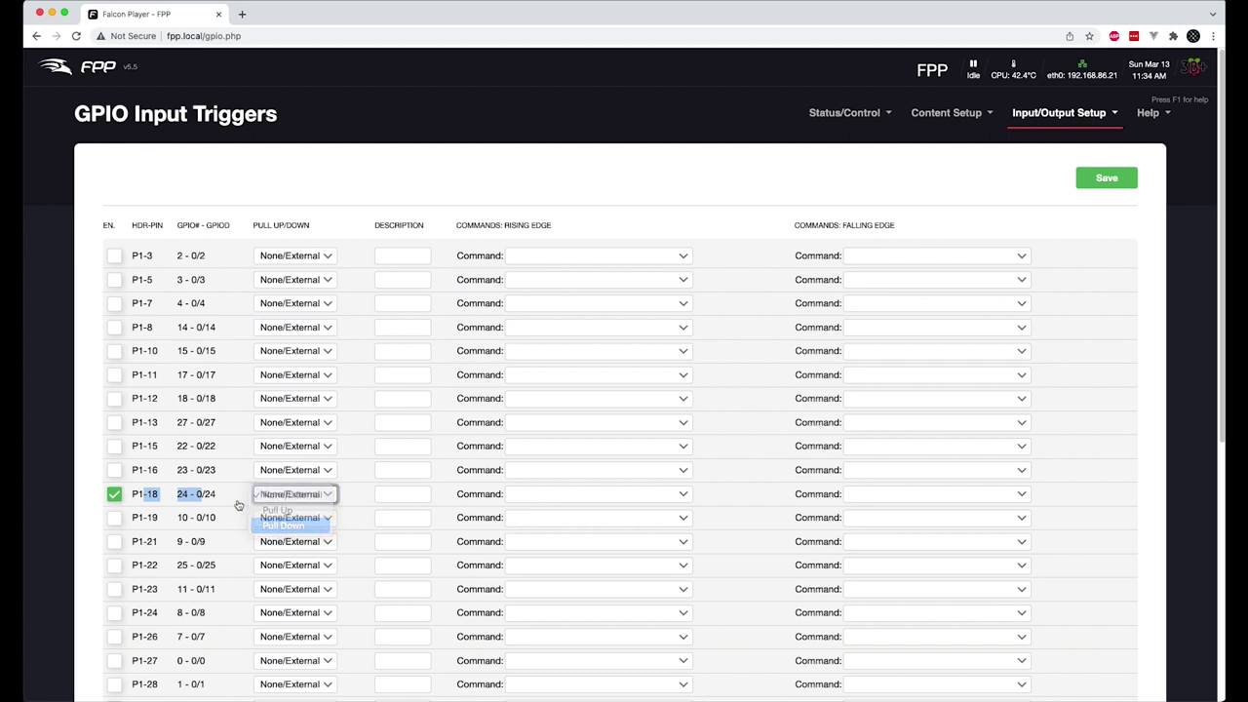
{"action": "left_click", "coordinate": [418, 496]}
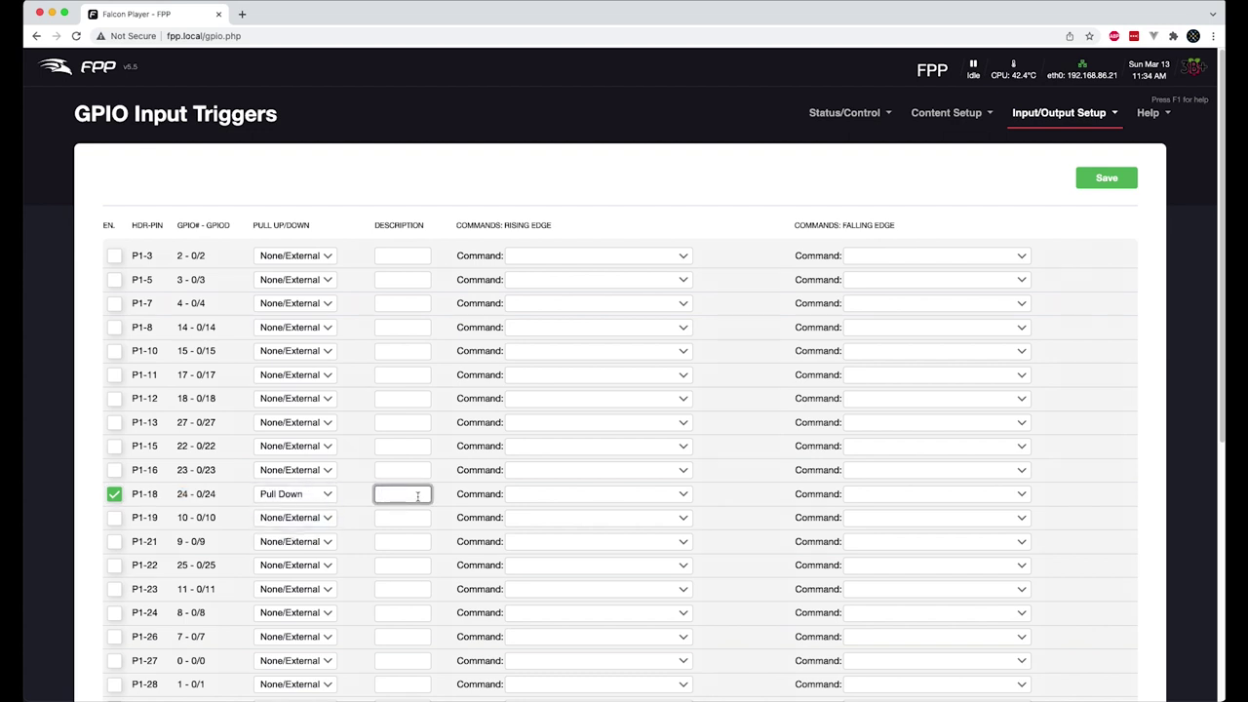
{"action": "type", "text": "White Btn"}
Enable GPIO pin P1-16 with the description Blue Btn and pin P1-11 with the description Yellow Btn.
{"action": "scroll", "coordinate": [164, 518], "scroll_direction": "down", "scroll_amount": 3}
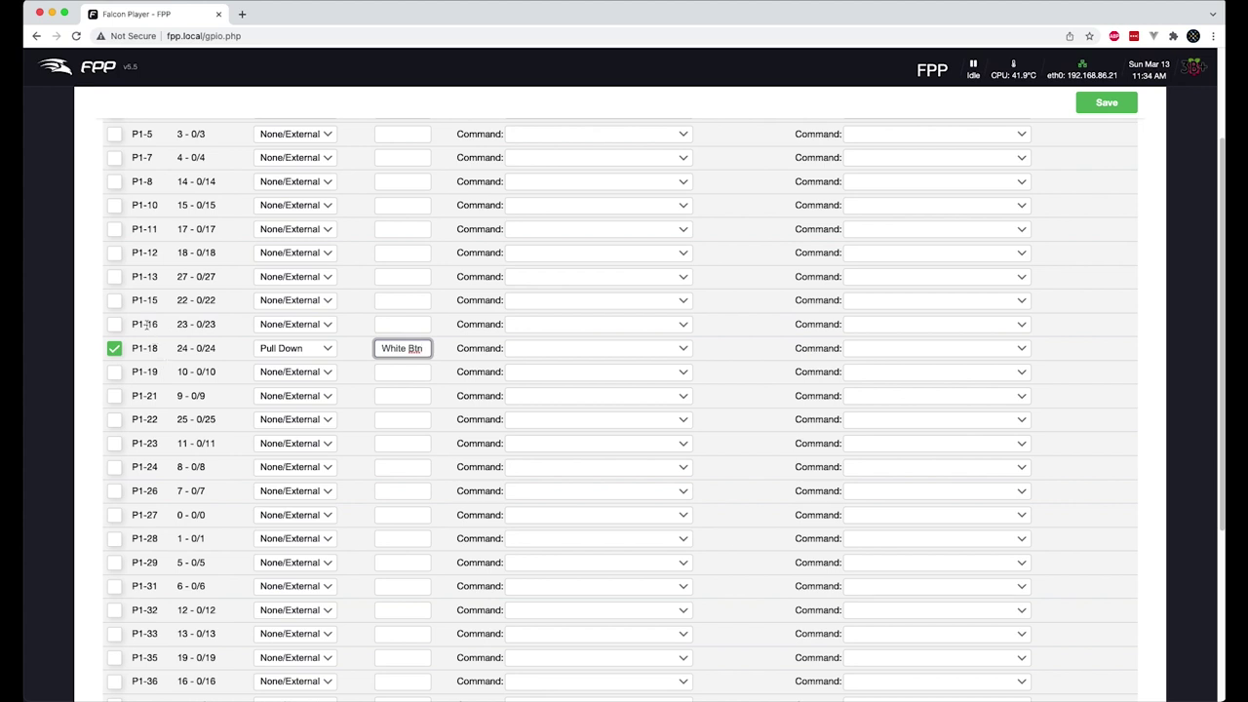
{"action": "left_click_drag", "start_coordinate": [145, 324], "coordinate": [185, 325]}
{"action": "left_click", "coordinate": [114, 324]}
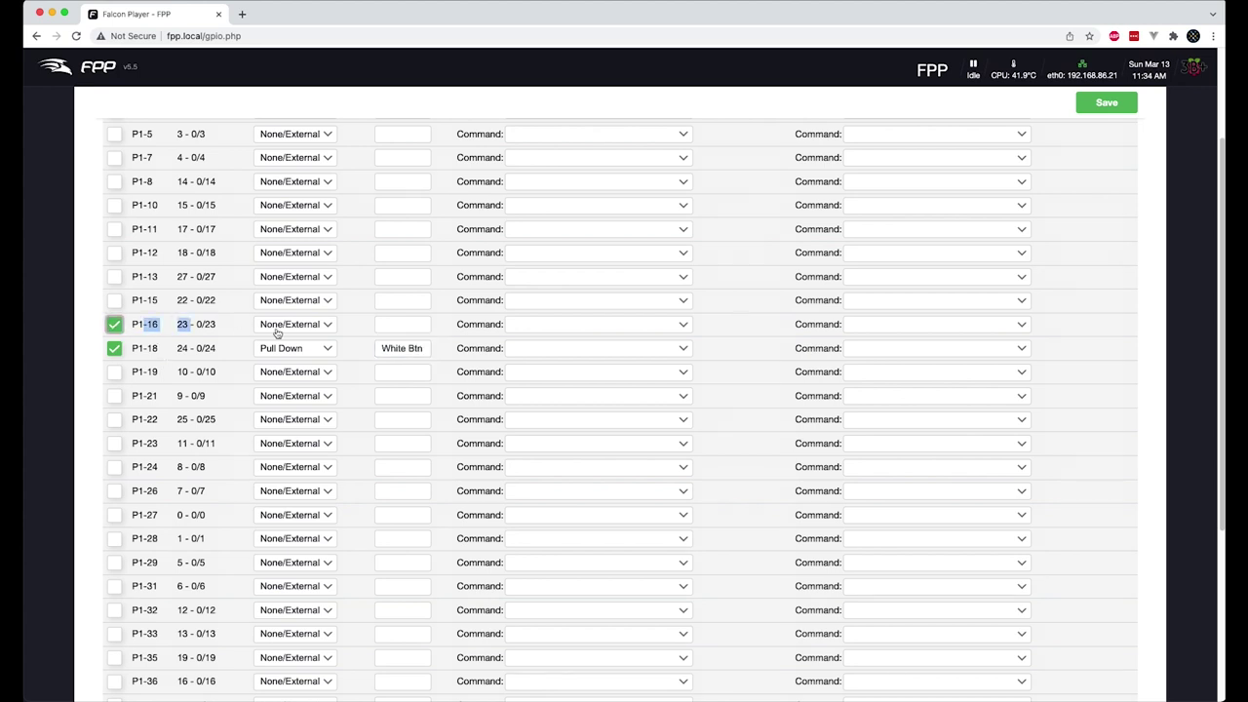
{"action": "left_click", "coordinate": [402, 325]}
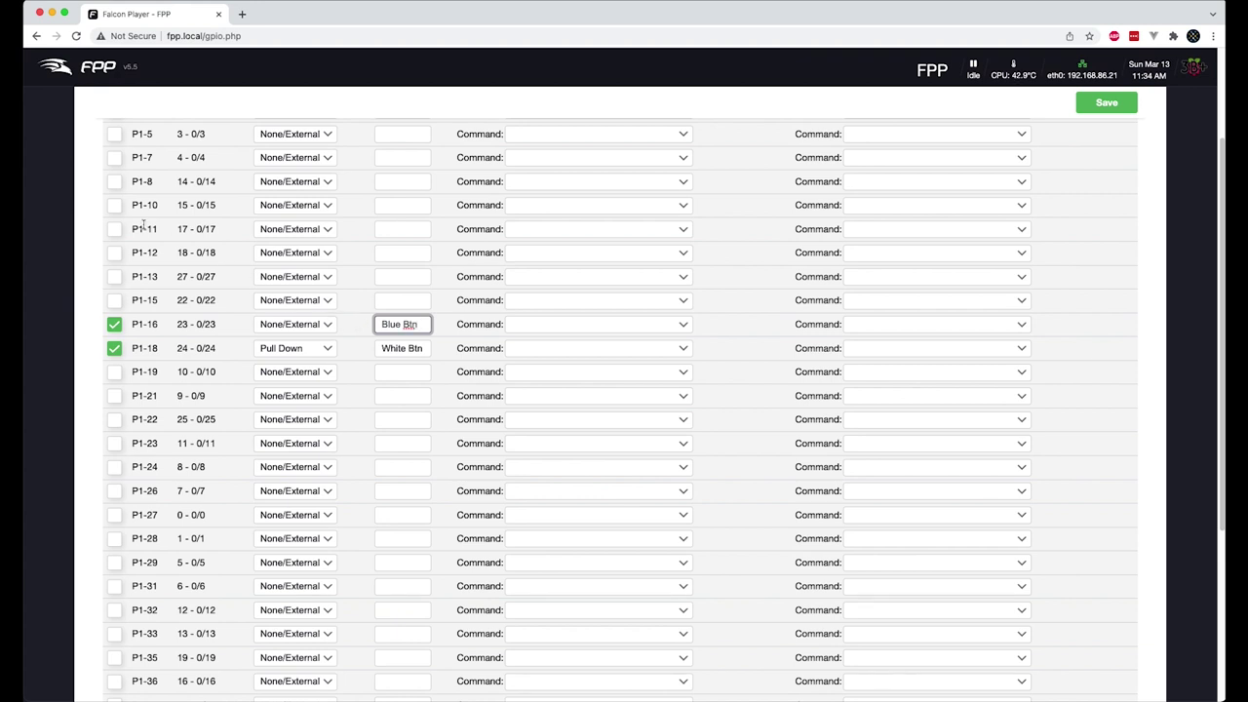
{"action": "left_click_drag", "start_coordinate": [132, 229], "coordinate": [165, 233]}
{"action": "left_click", "coordinate": [114, 229]}
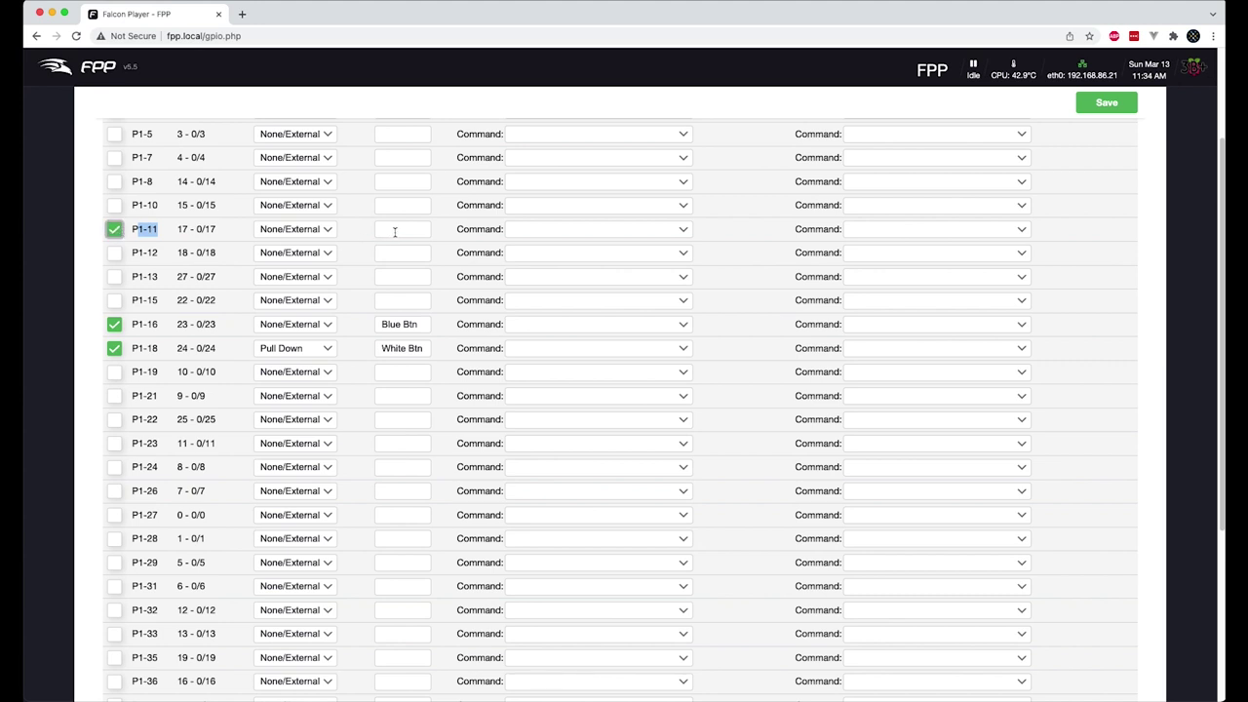
{"action": "left_click", "coordinate": [396, 231]}
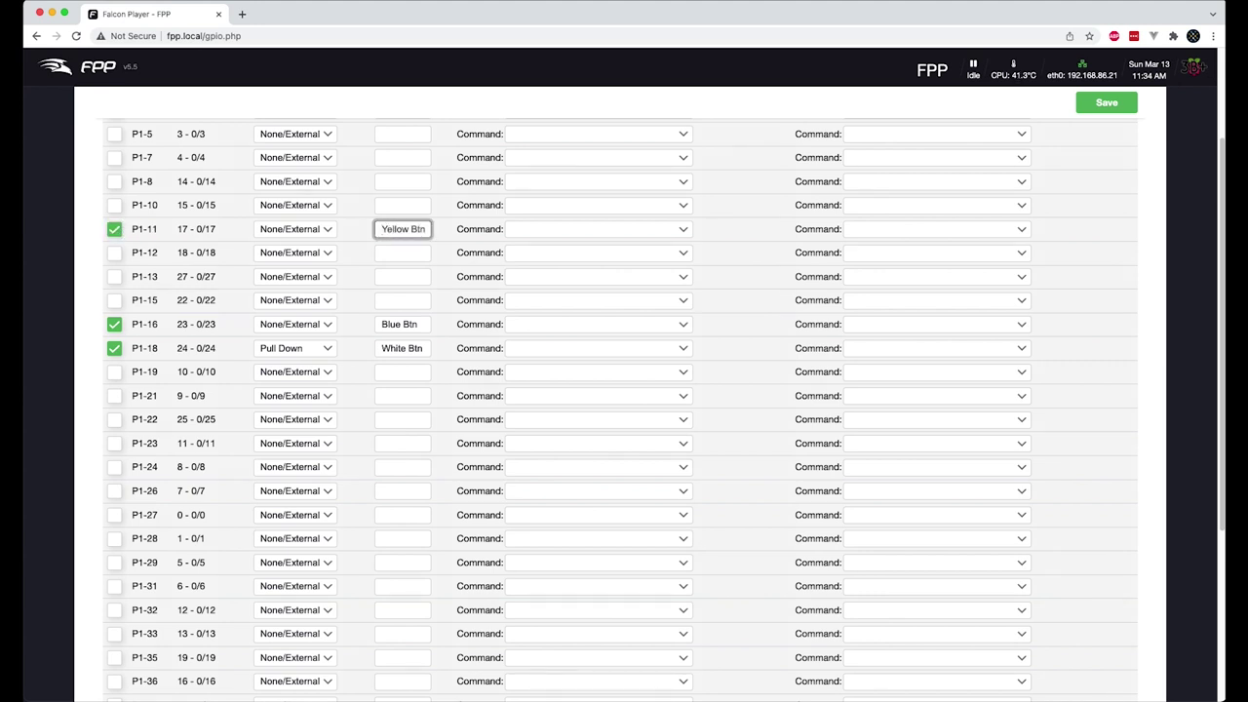
Enable GPIO pin P1-13 with the description Green Btn and pin P1-15 with the description Red Btn.
{"action": "scroll", "coordinate": [302, 279], "scroll_direction": "up", "scroll_amount": 3}
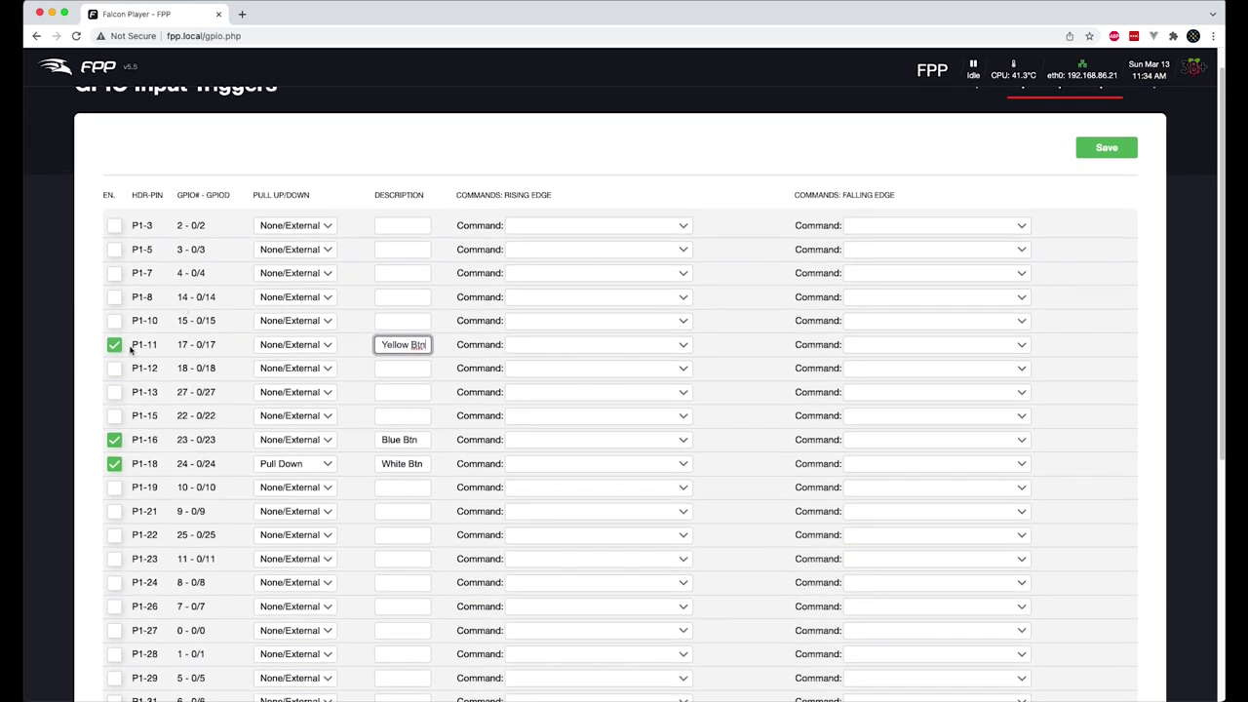
{"action": "left_click", "coordinate": [114, 392]}
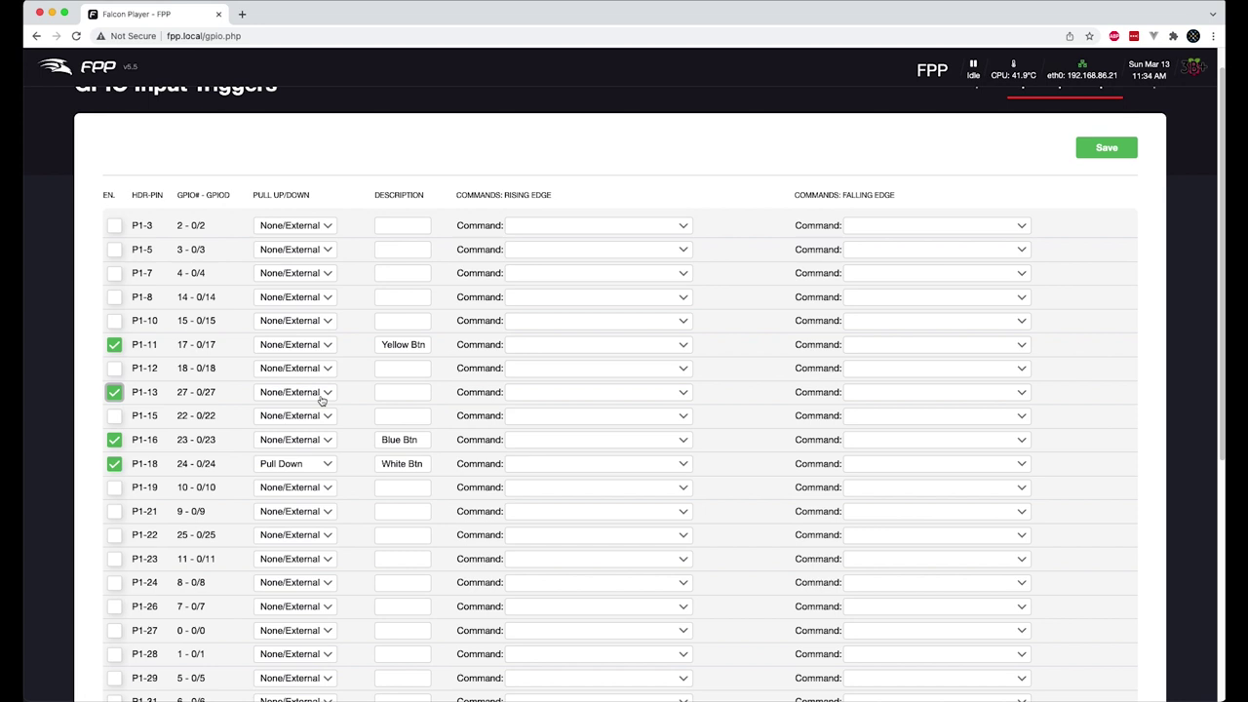
{"action": "left_click", "coordinate": [402, 391]}
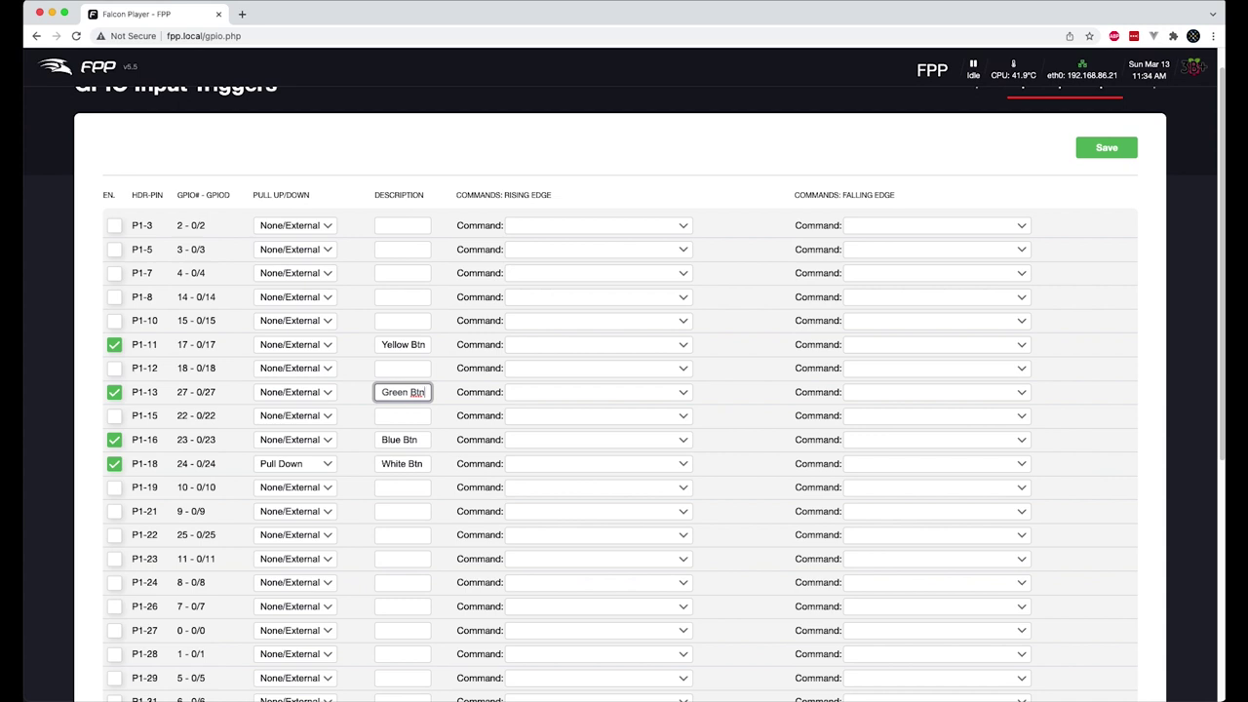
{"action": "left_click", "coordinate": [114, 417]}
{"action": "left_click", "coordinate": [406, 417]}
{"action": "type", "text": "Red Btn"}
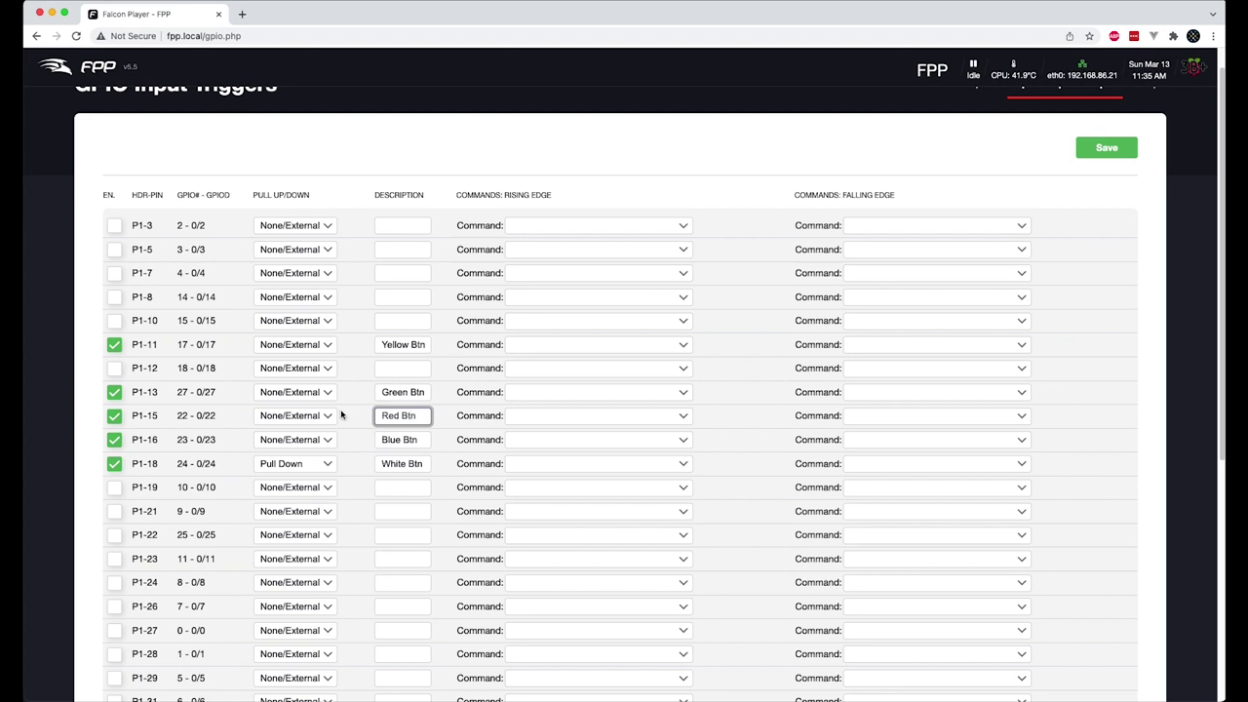
Set the yellow, green, red and blue button pins to Pull Down, then save the GPIO inputs and restart FPPD.
{"action": "left_click", "coordinate": [295, 345]}
{"action": "left_click", "coordinate": [293, 377]}
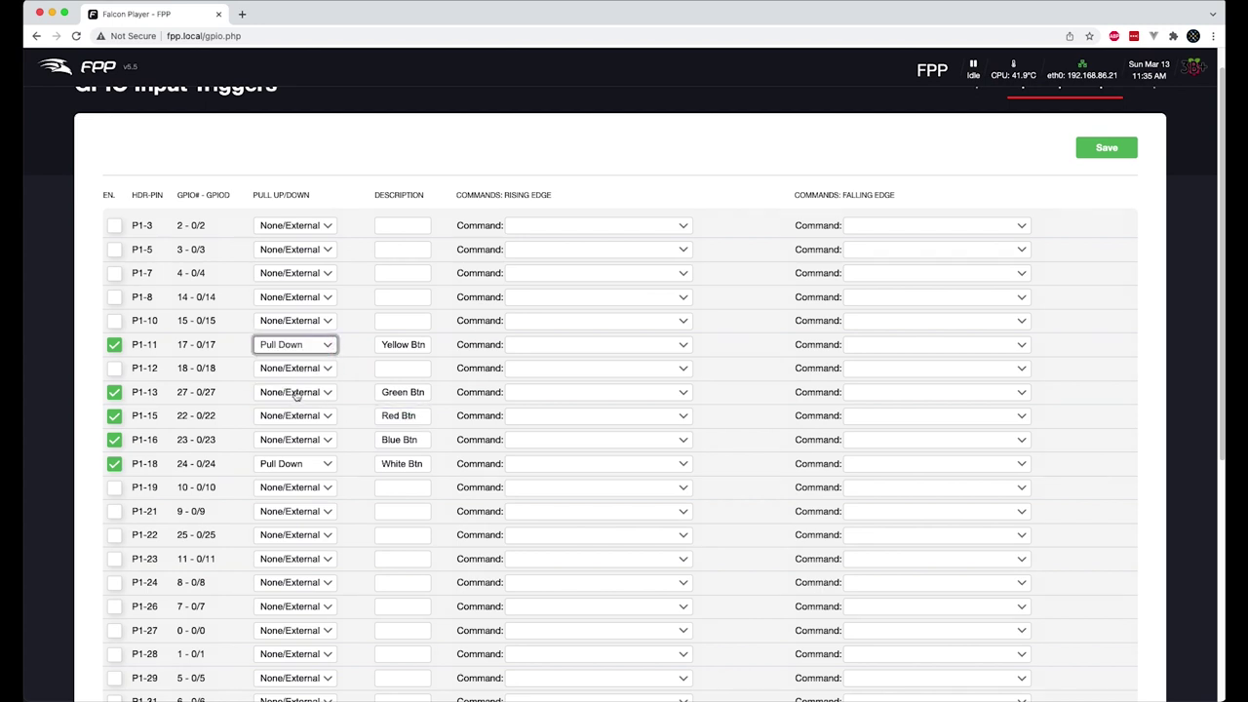
{"action": "left_click", "coordinate": [296, 392]}
{"action": "left_click", "coordinate": [293, 423]}
{"action": "left_click", "coordinate": [292, 416]}
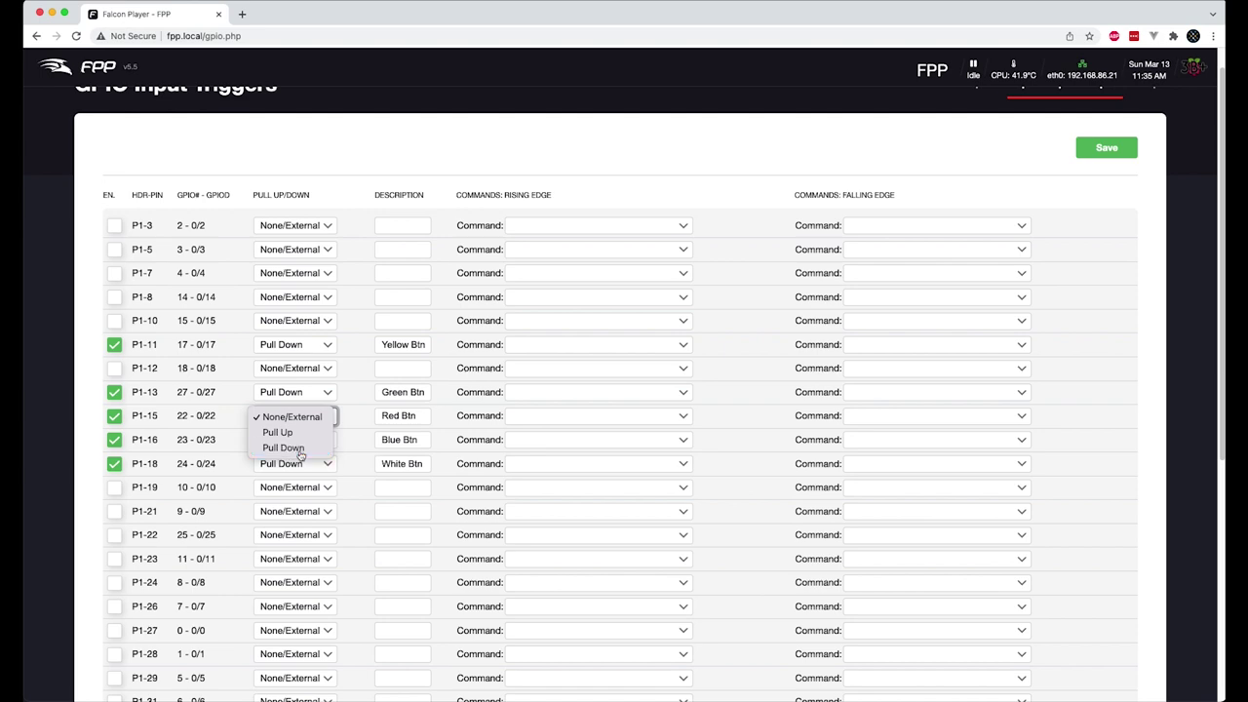
{"action": "left_click", "coordinate": [293, 448]}
{"action": "left_click", "coordinate": [295, 440]}
{"action": "left_click", "coordinate": [297, 474]}
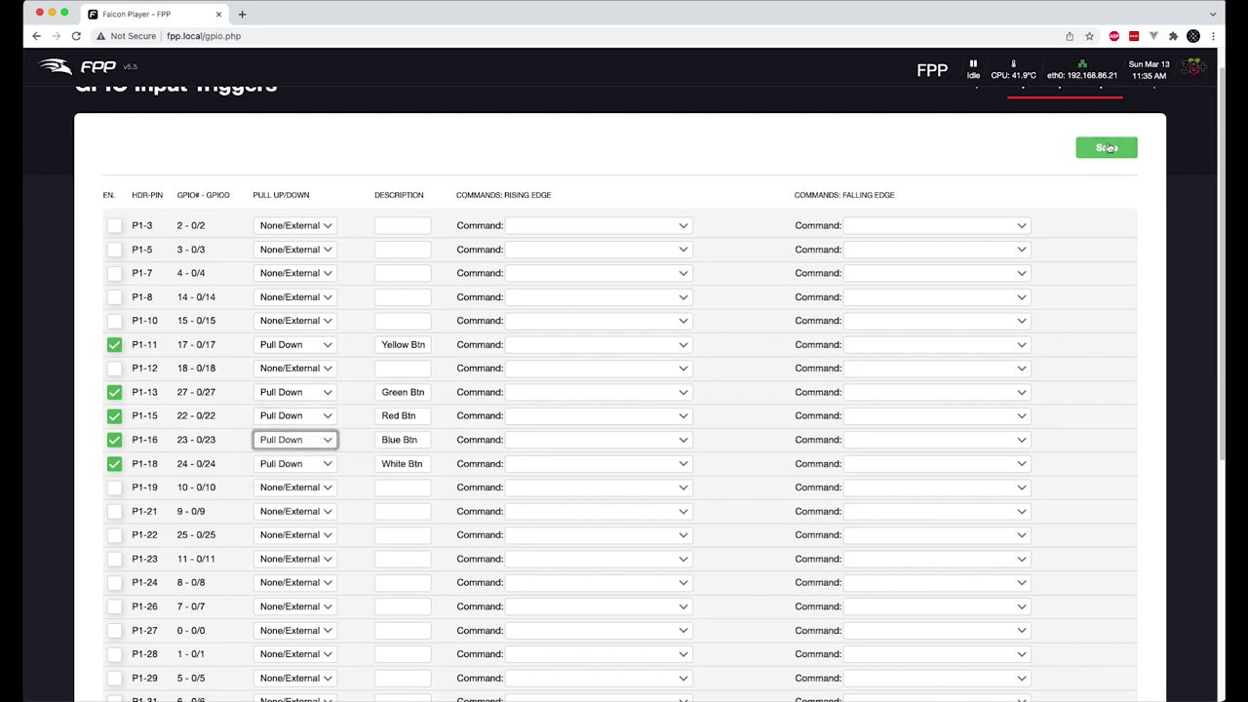
{"action": "left_click", "coordinate": [1107, 147]}
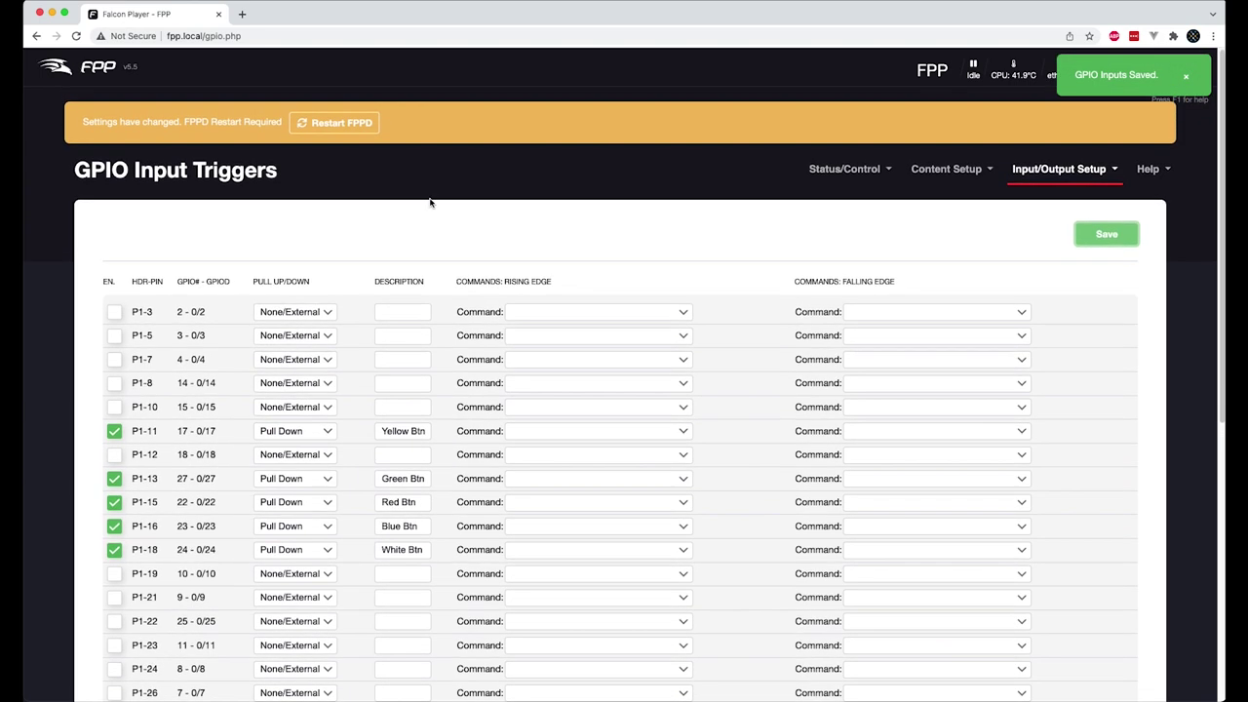
{"action": "left_click", "coordinate": [337, 123]}
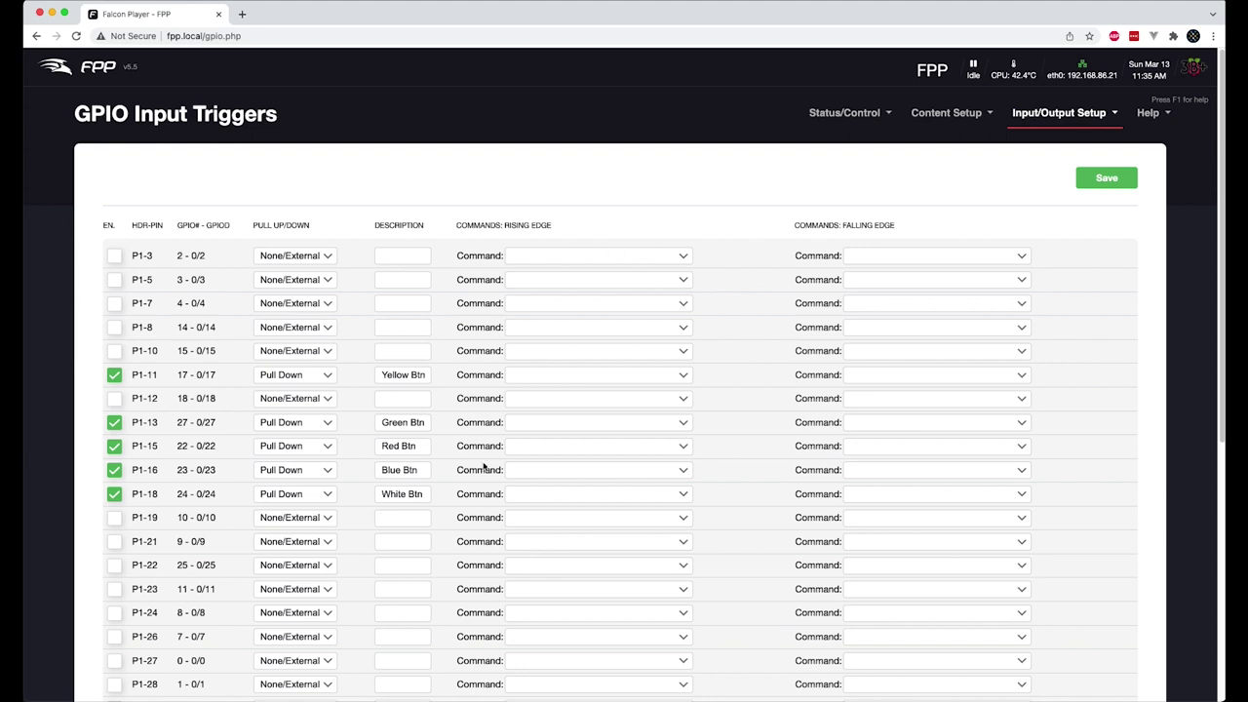
Review the commands available for the rising edge of the Yellow Btn input without choosing one.
{"action": "left_click", "coordinate": [555, 382]}
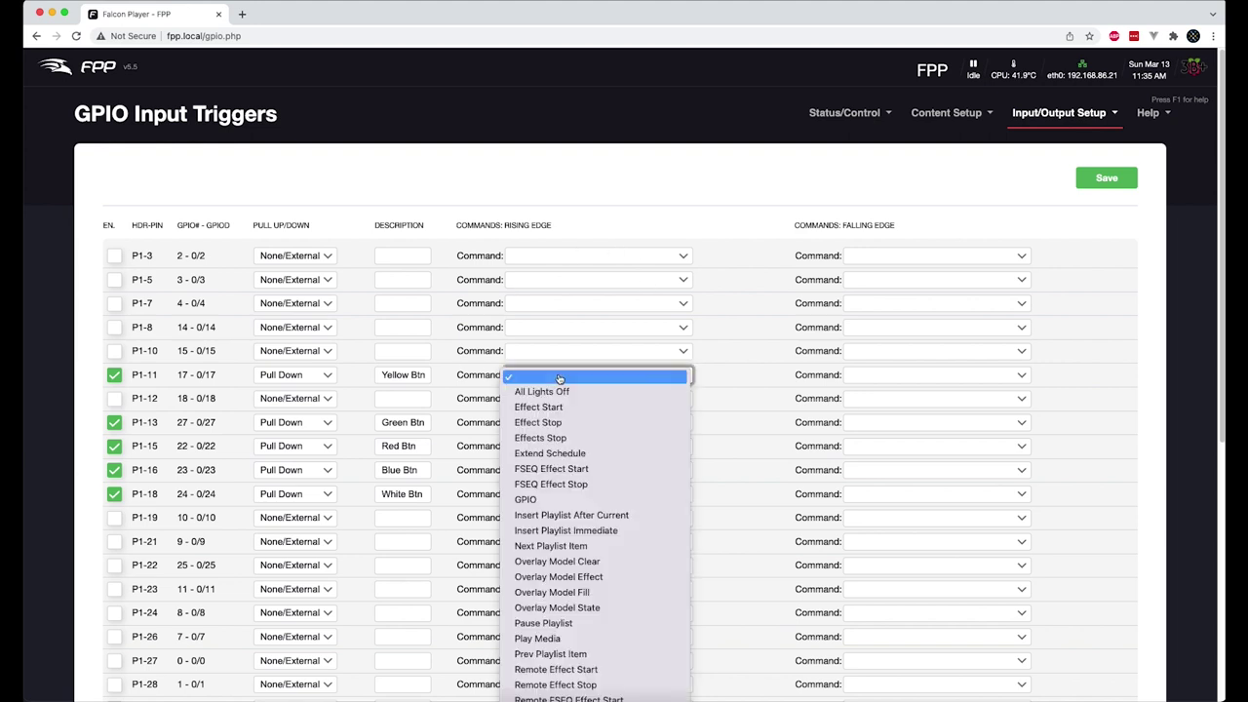
{"action": "scroll", "coordinate": [575, 478], "scroll_direction": "down", "scroll_amount": 5}
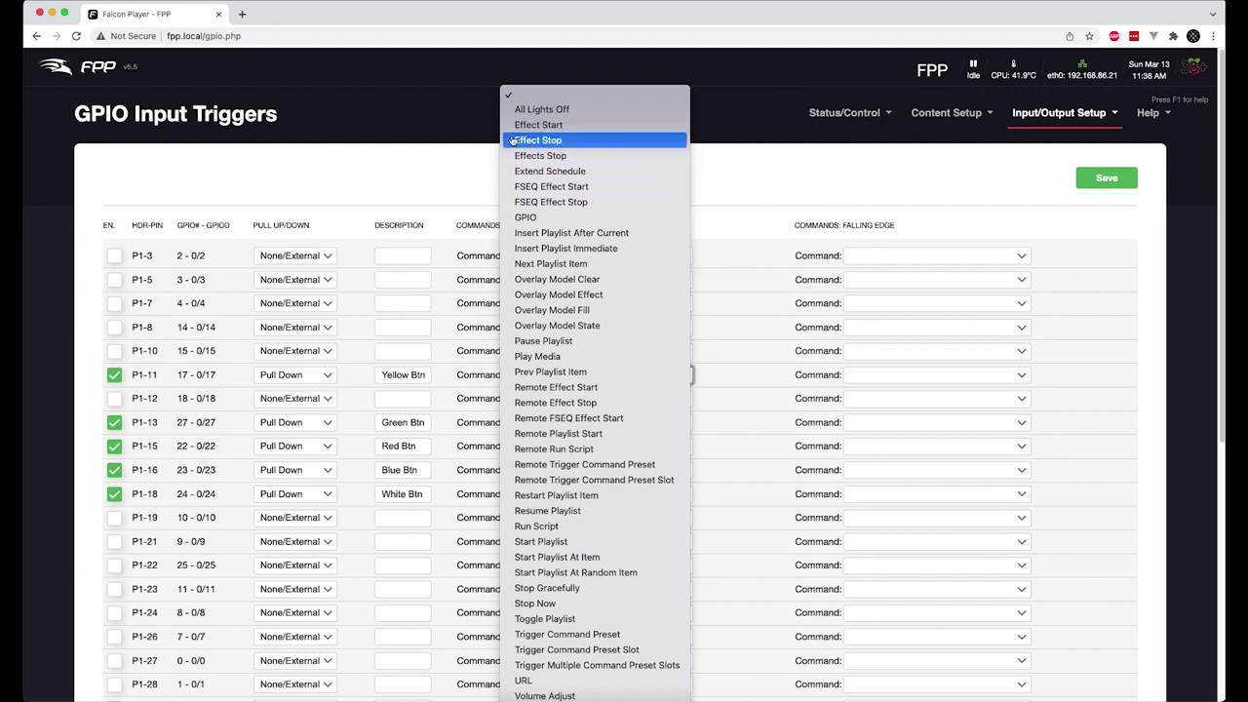
{"action": "left_click", "coordinate": [435, 181]}
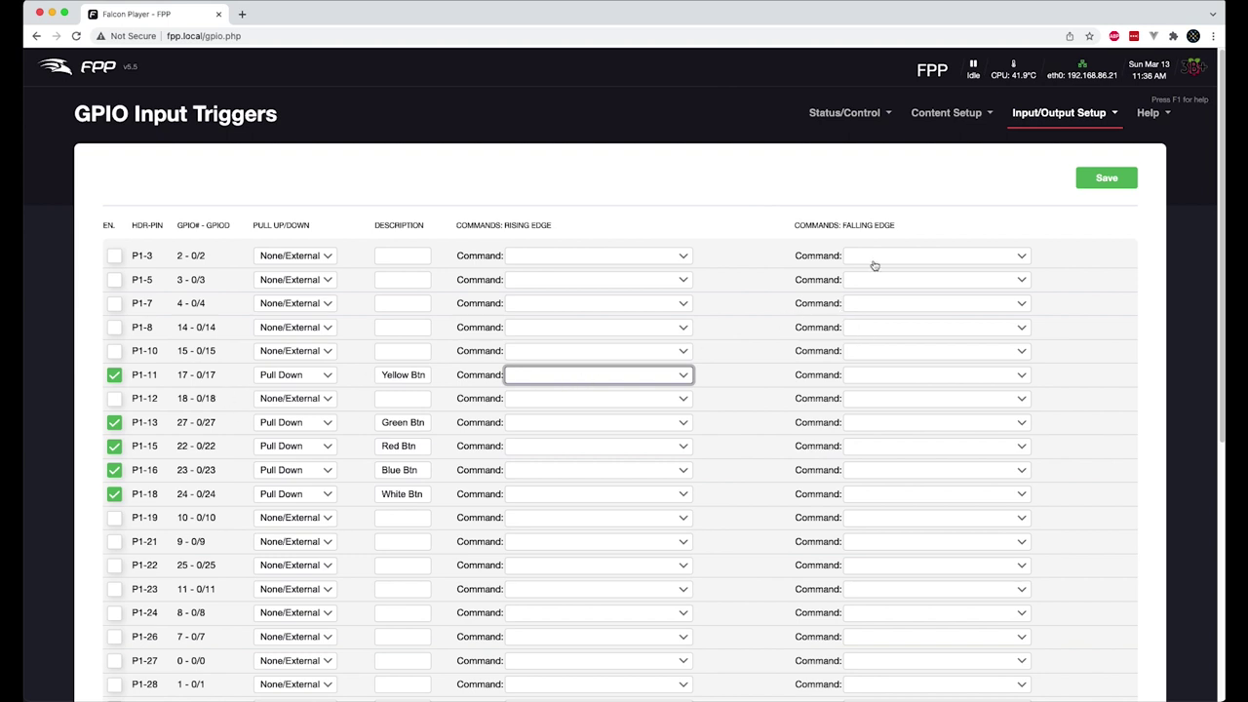
{"action": "left_click", "coordinate": [933, 165]}
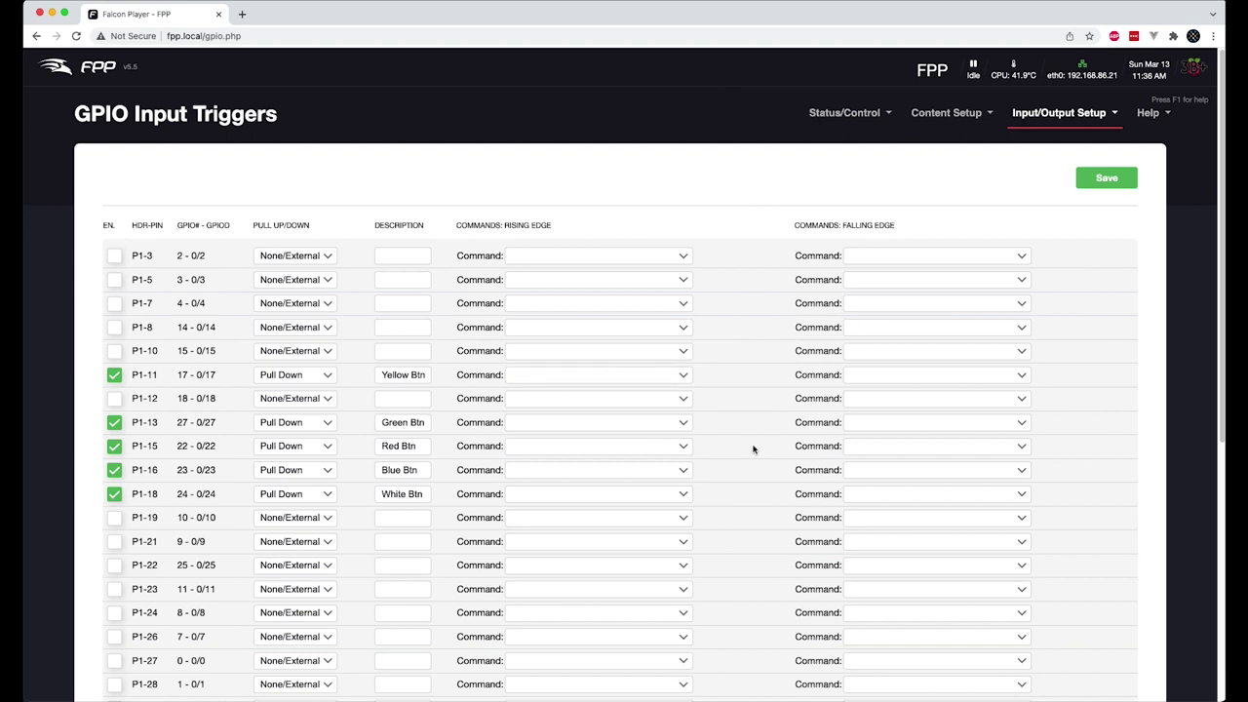
Upload the innout blue, green, red, white and yellow .fseq sequence files in the File Manager.
{"action": "left_click", "coordinate": [951, 112]}
{"action": "left_click", "coordinate": [962, 140]}
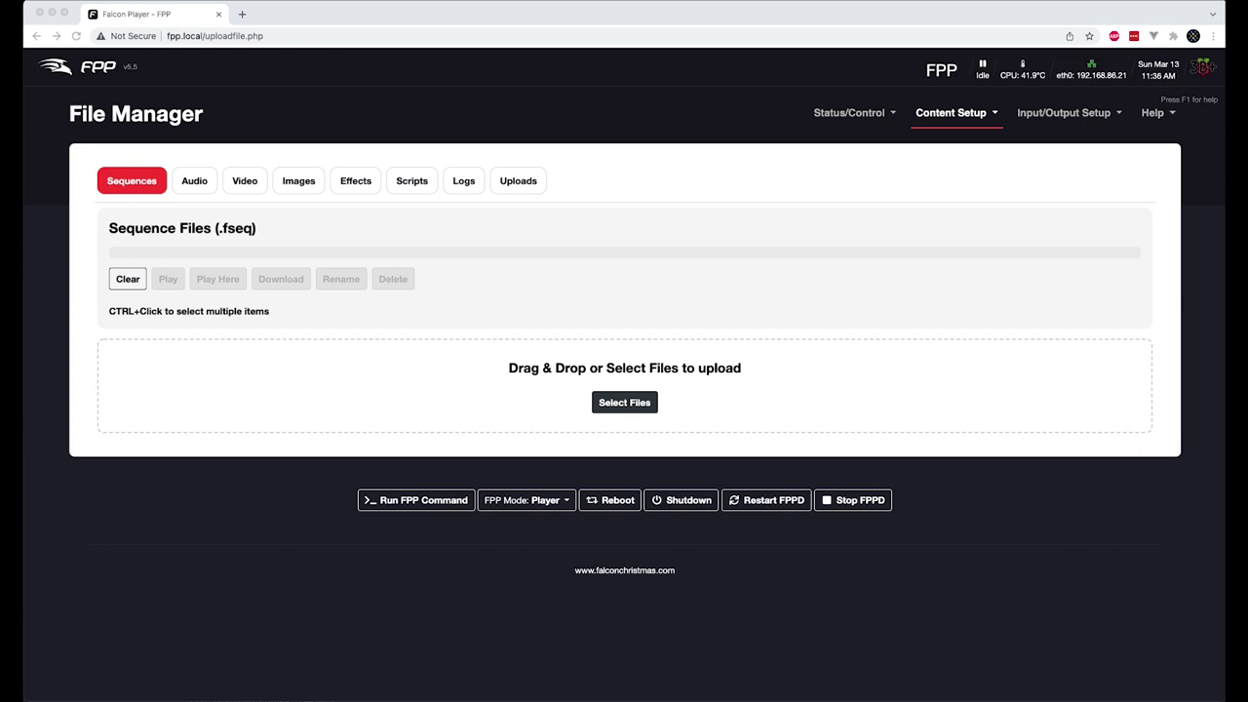
{"action": "left_click_drag", "start_coordinate": [171, 293], "coordinate": [275, 385]}
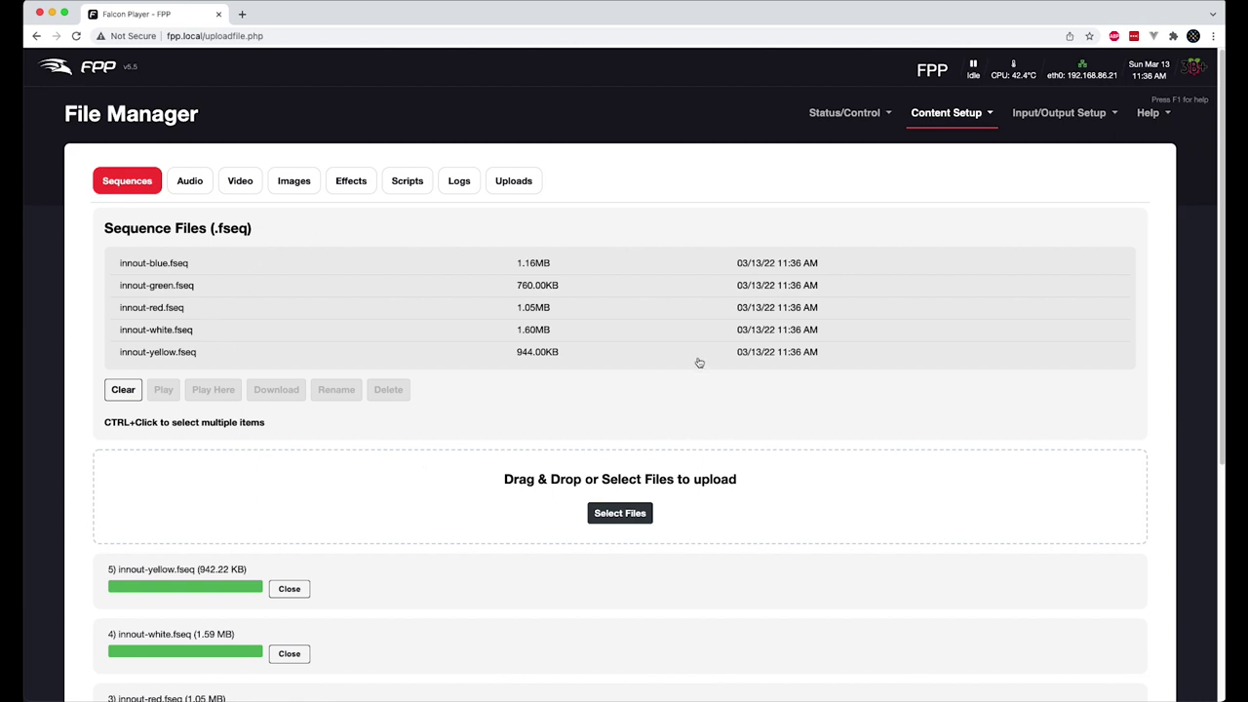
Return to the GPIO input triggers and set the Yellow Btn rising-edge command to Start Playlist.
{"action": "left_click", "coordinate": [1042, 115]}
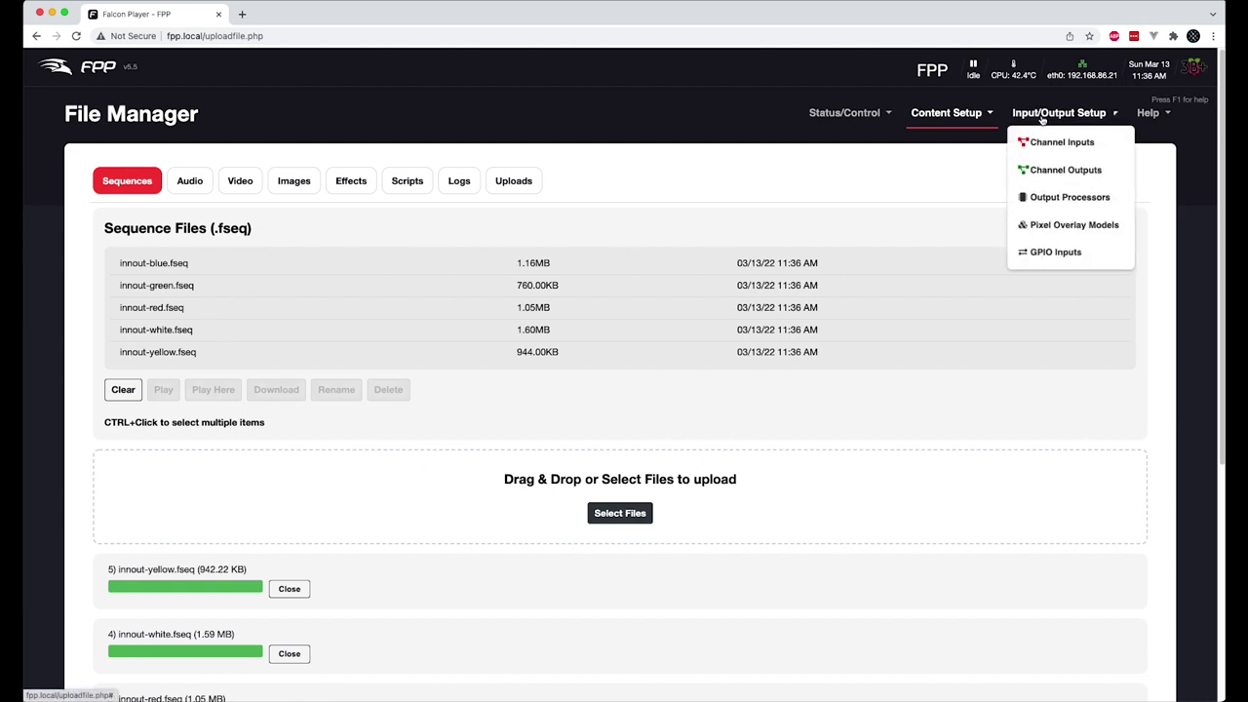
{"action": "left_click", "coordinate": [1053, 253]}
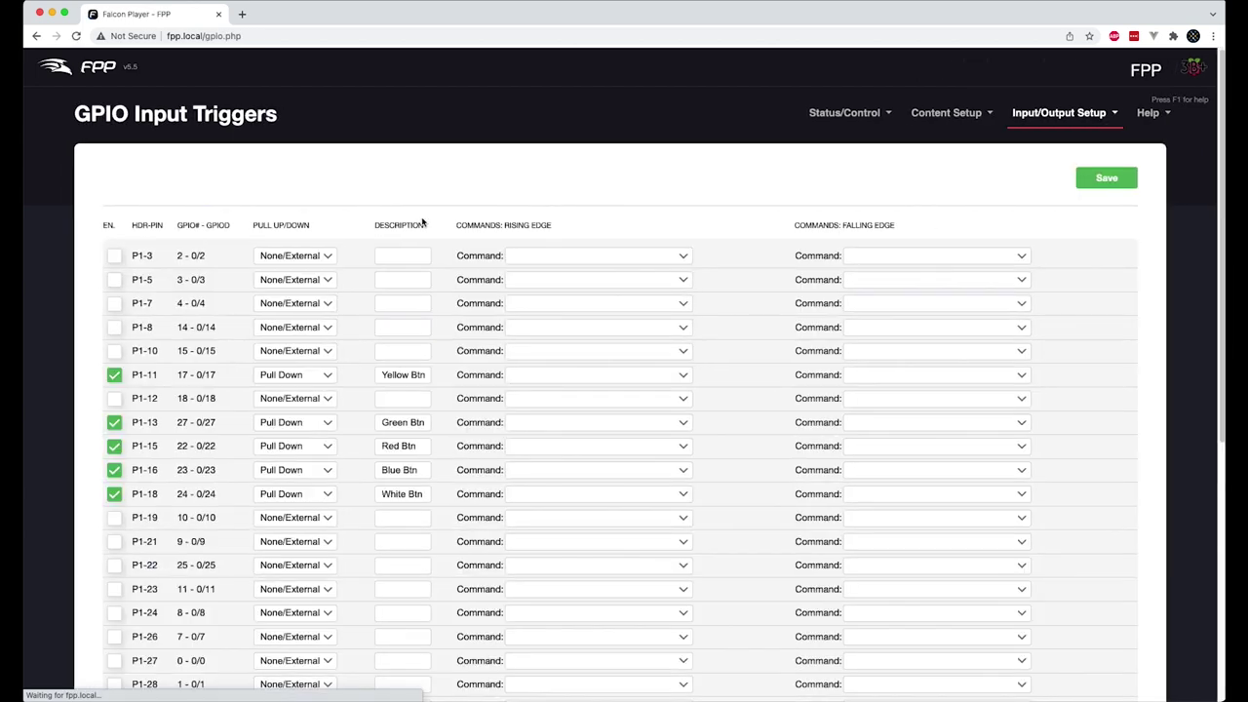
{"action": "scroll", "coordinate": [556, 376], "scroll_direction": "down", "scroll_amount": 3}
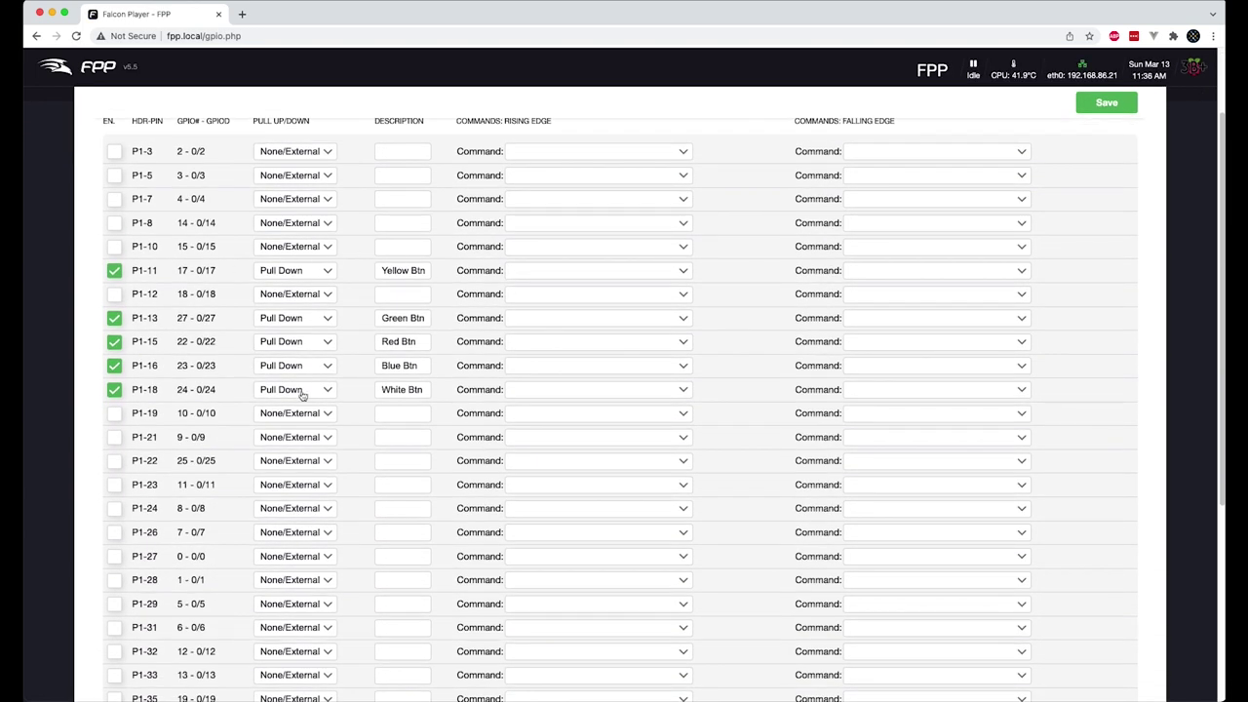
{"action": "left_click", "coordinate": [536, 271]}
{"action": "scroll", "coordinate": [561, 347], "scroll_direction": "down", "scroll_amount": 3}
{"action": "scroll", "coordinate": [561, 347], "scroll_direction": "down", "scroll_amount": 2}
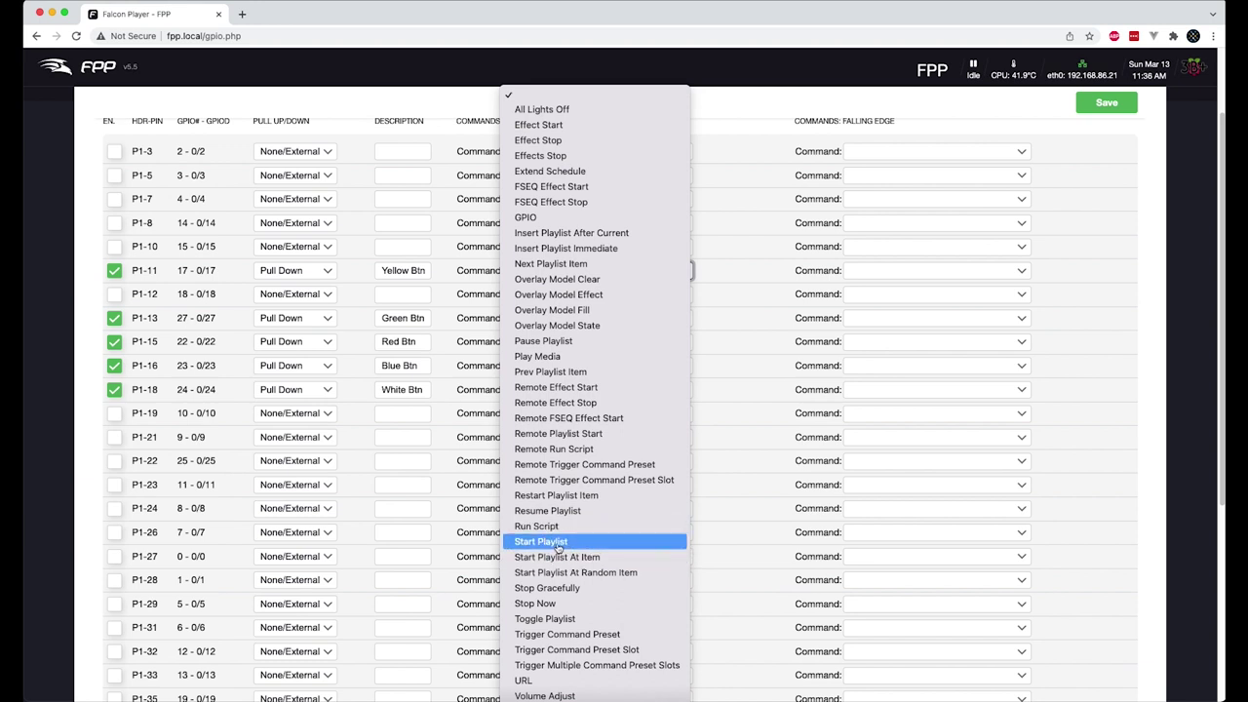
{"action": "left_click", "coordinate": [555, 544]}
Set the Yellow Btn command's playlist to innout-yellow.fseq and enable Repeat.
{"action": "left_click", "coordinate": [583, 308]}
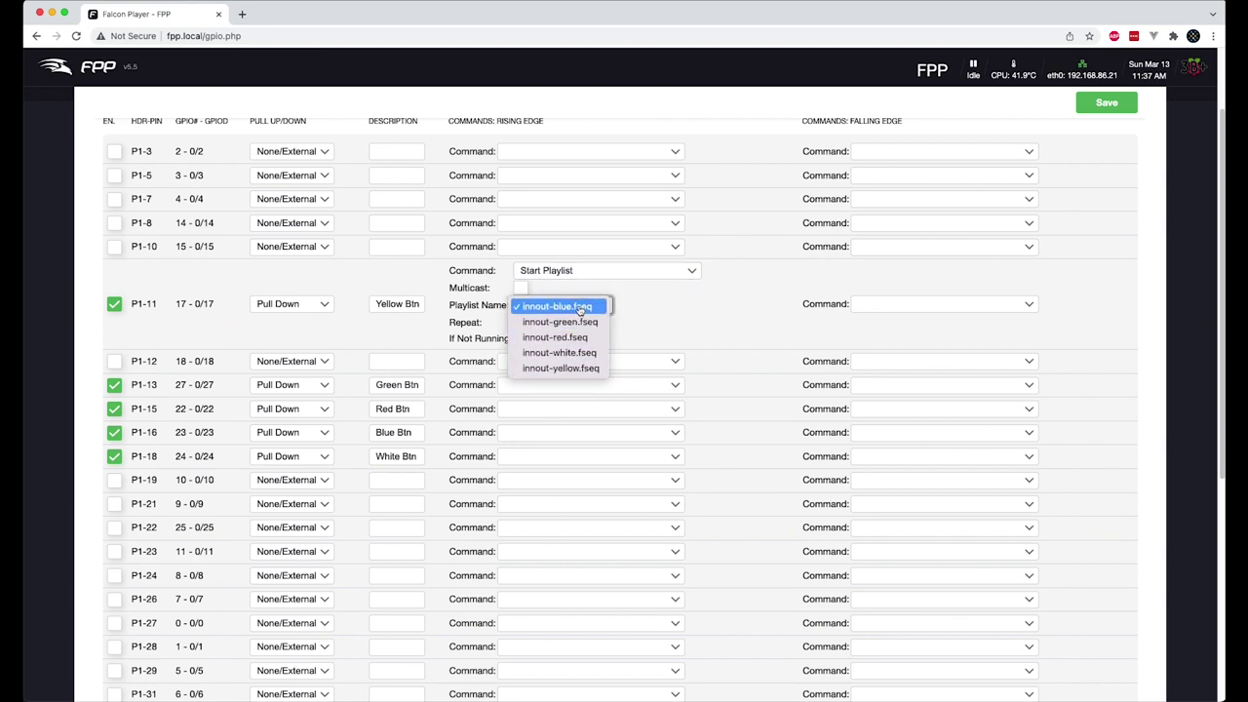
{"action": "left_click", "coordinate": [635, 310]}
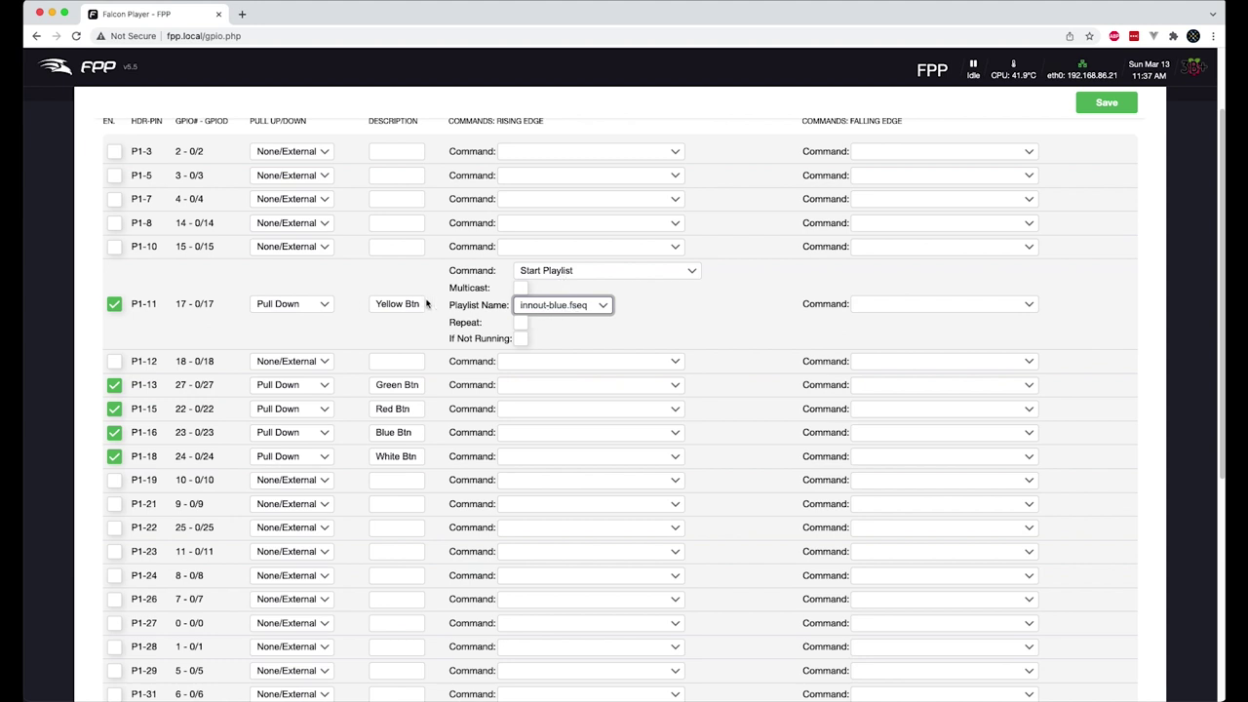
{"action": "left_click", "coordinate": [598, 310]}
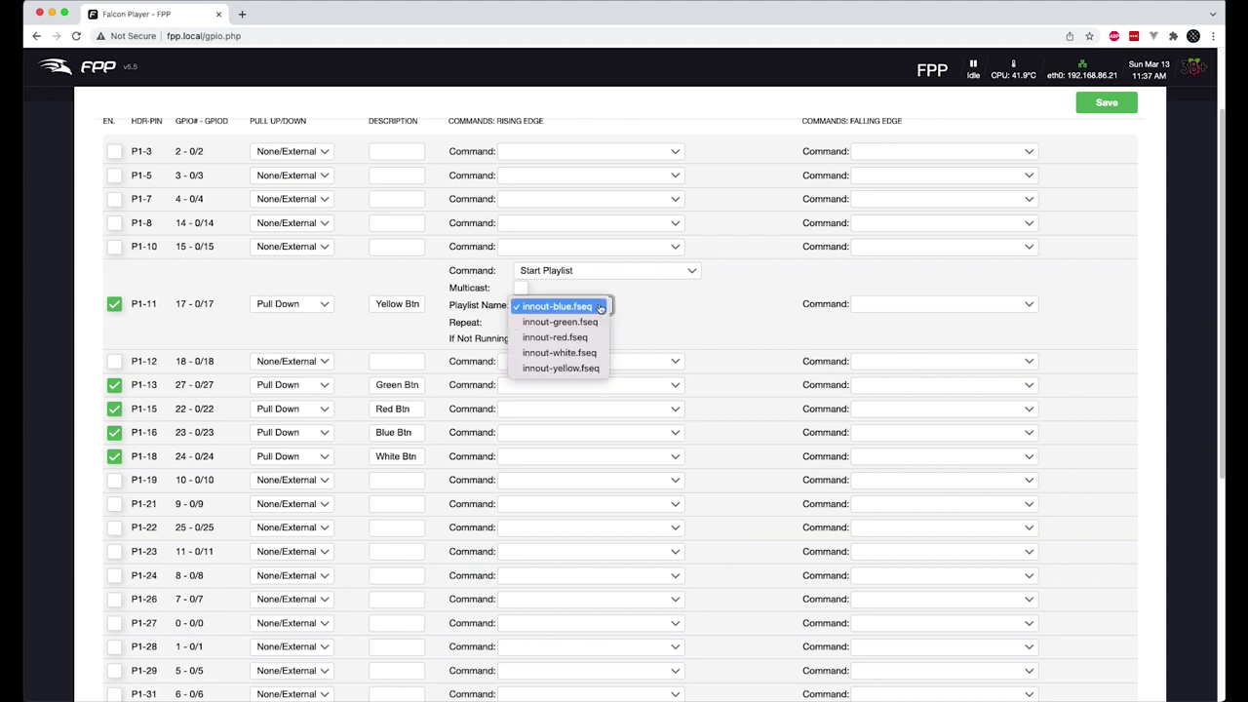
{"action": "left_click", "coordinate": [585, 367]}
{"action": "left_click", "coordinate": [521, 323]}
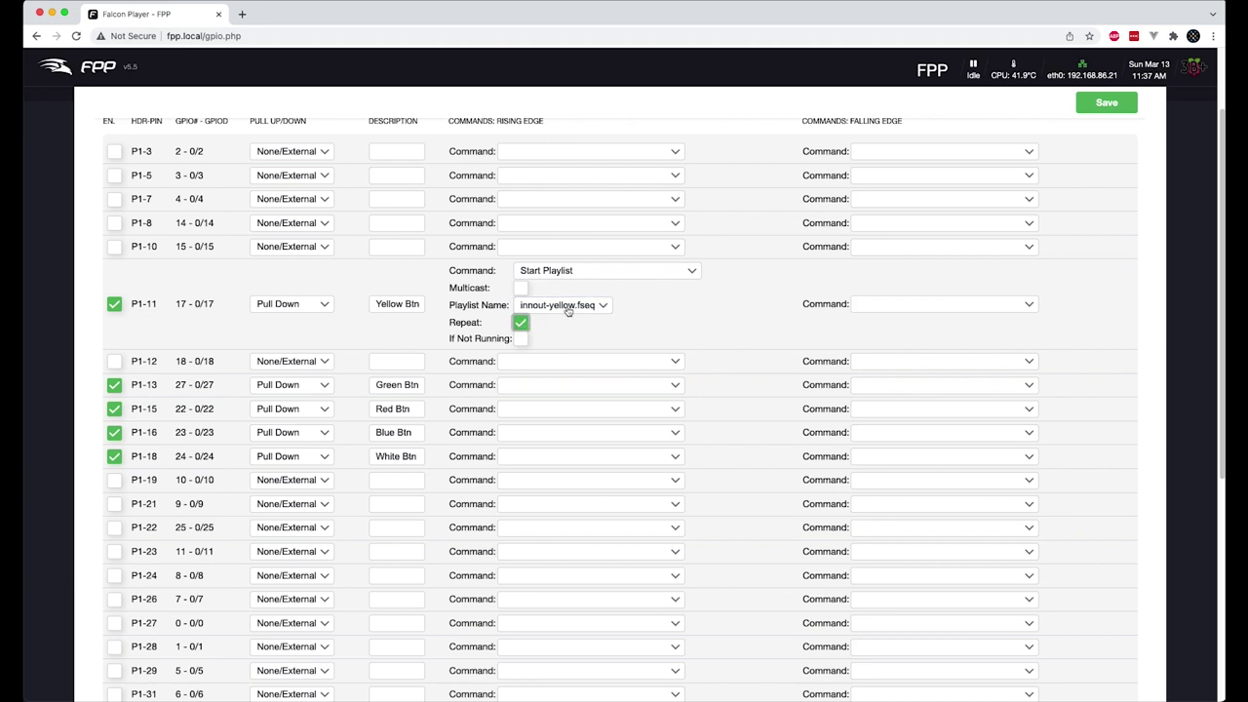
Enable If Not Running for the Yellow Btn command and set the Green Btn rising-edge command to Start Playlist.
{"action": "left_click", "coordinate": [523, 340]}
{"action": "scroll", "coordinate": [460, 356], "scroll_direction": "down", "scroll_amount": 1}
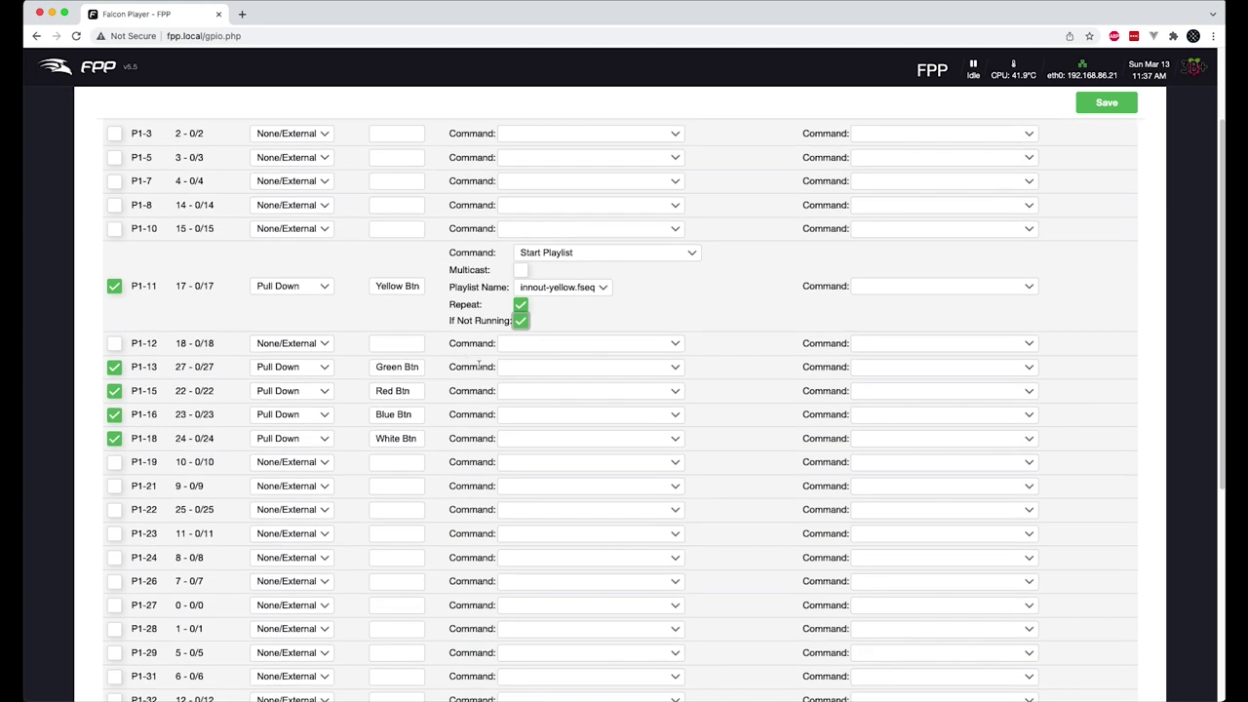
{"action": "left_click", "coordinate": [527, 369]}
{"action": "scroll", "coordinate": [575, 472], "scroll_direction": "down", "scroll_amount": 5}
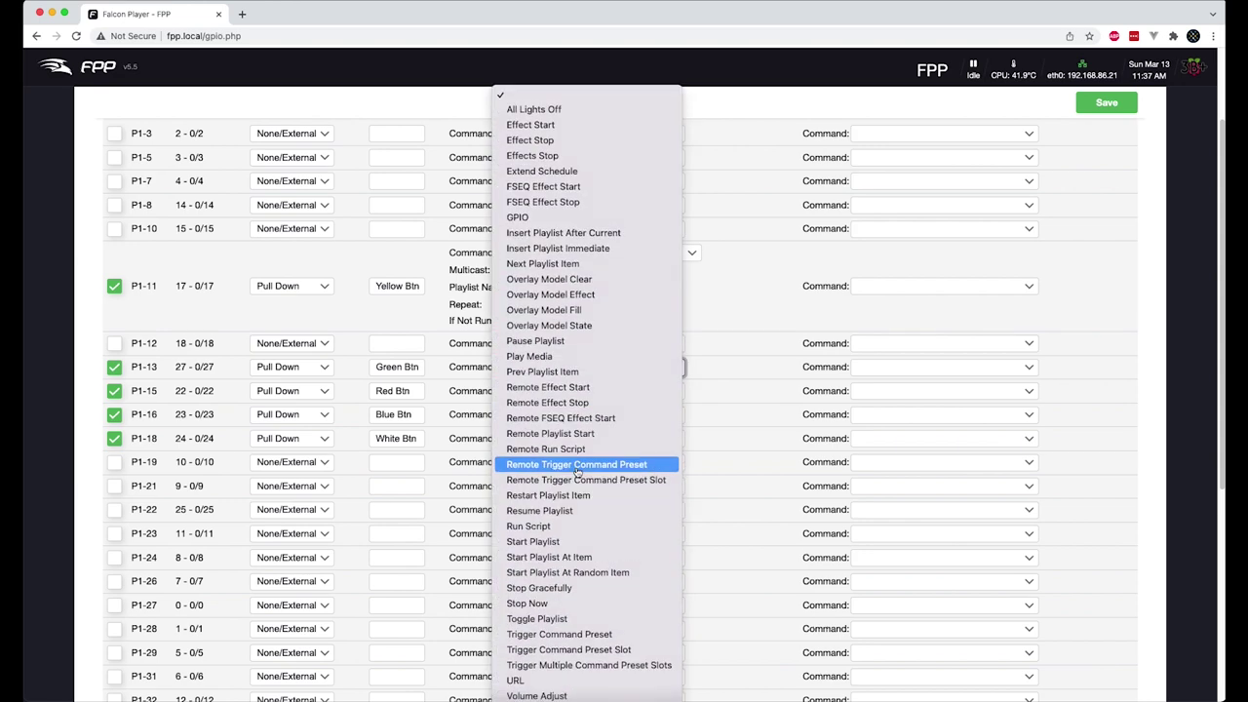
{"action": "left_click", "coordinate": [573, 542]}
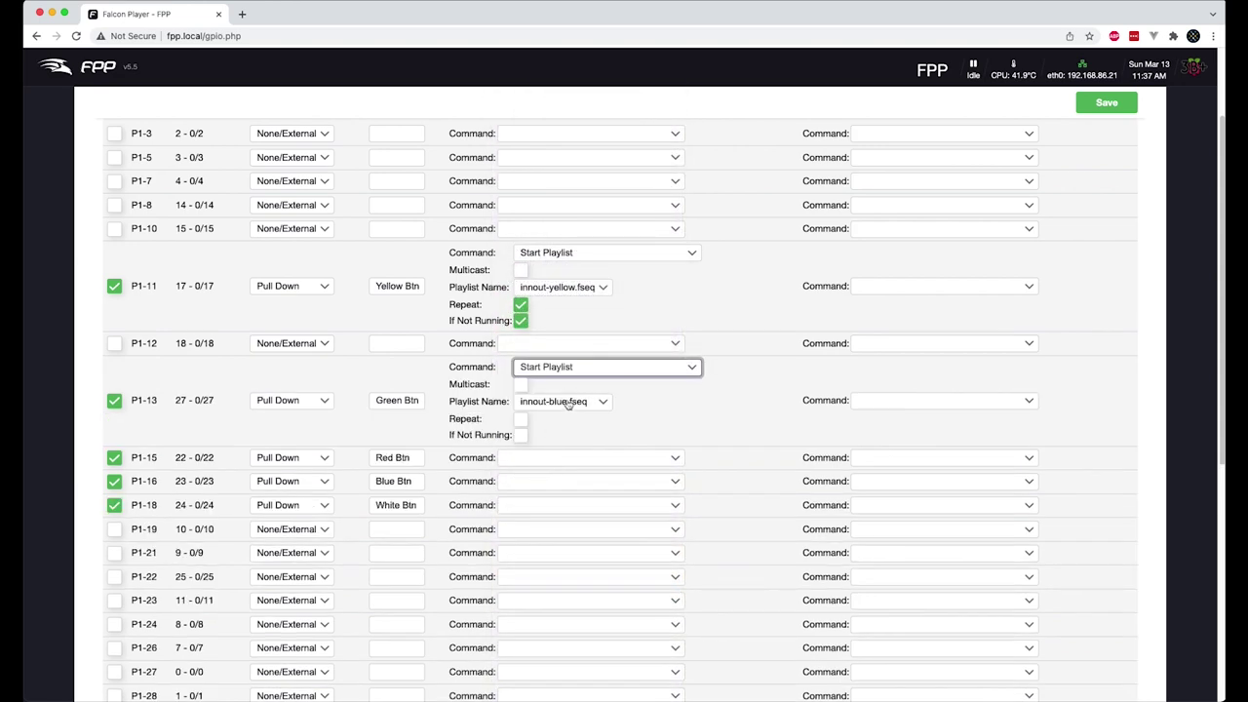
Set the Green Btn command's playlist to innout-green.fseq and enable Repeat and If Not Running.
{"action": "left_click", "coordinate": [567, 404]}
{"action": "key", "text": "Escape"}
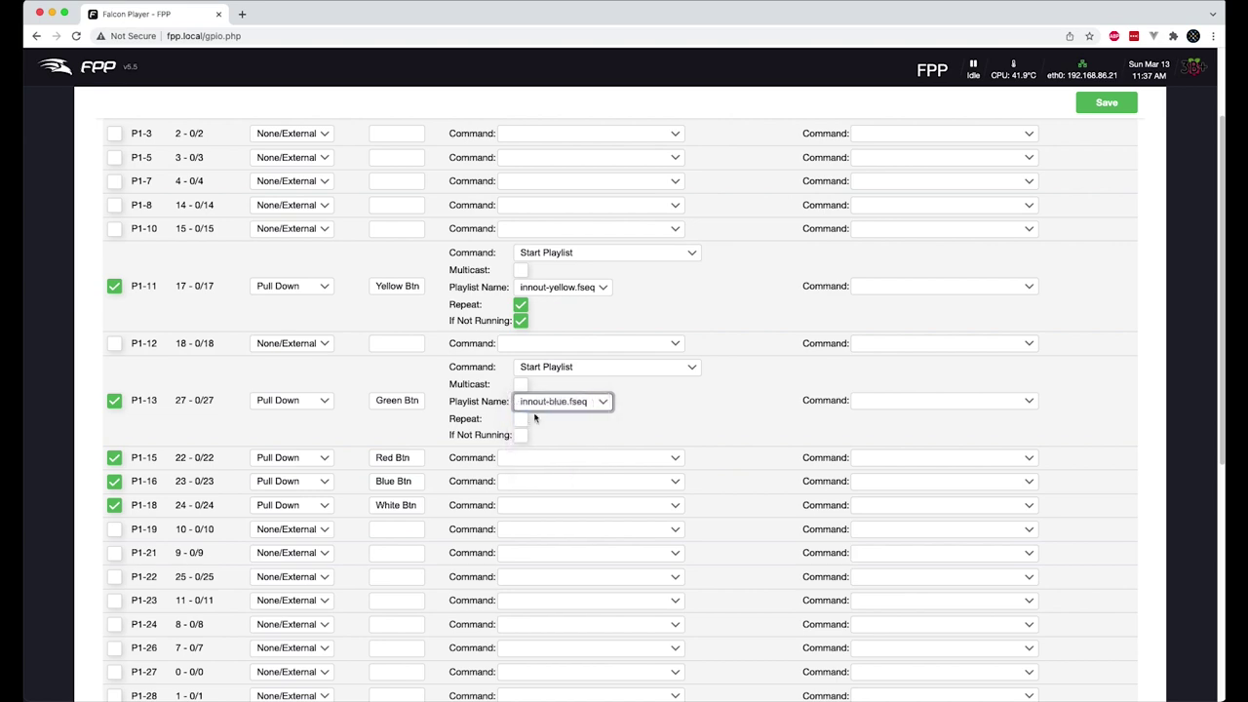
{"action": "left_click", "coordinate": [521, 419]}
{"action": "left_click", "coordinate": [521, 435]}
Set the Red Btn rising-edge command to Start Playlist with innout-red.fseq, Repeat and If Not Running enabled.
{"action": "scroll", "coordinate": [532, 435], "scroll_direction": "down", "scroll_amount": 4}
{"action": "left_click", "coordinate": [585, 271]}
{"action": "scroll", "coordinate": [566, 675], "scroll_direction": "down", "scroll_amount": 1}
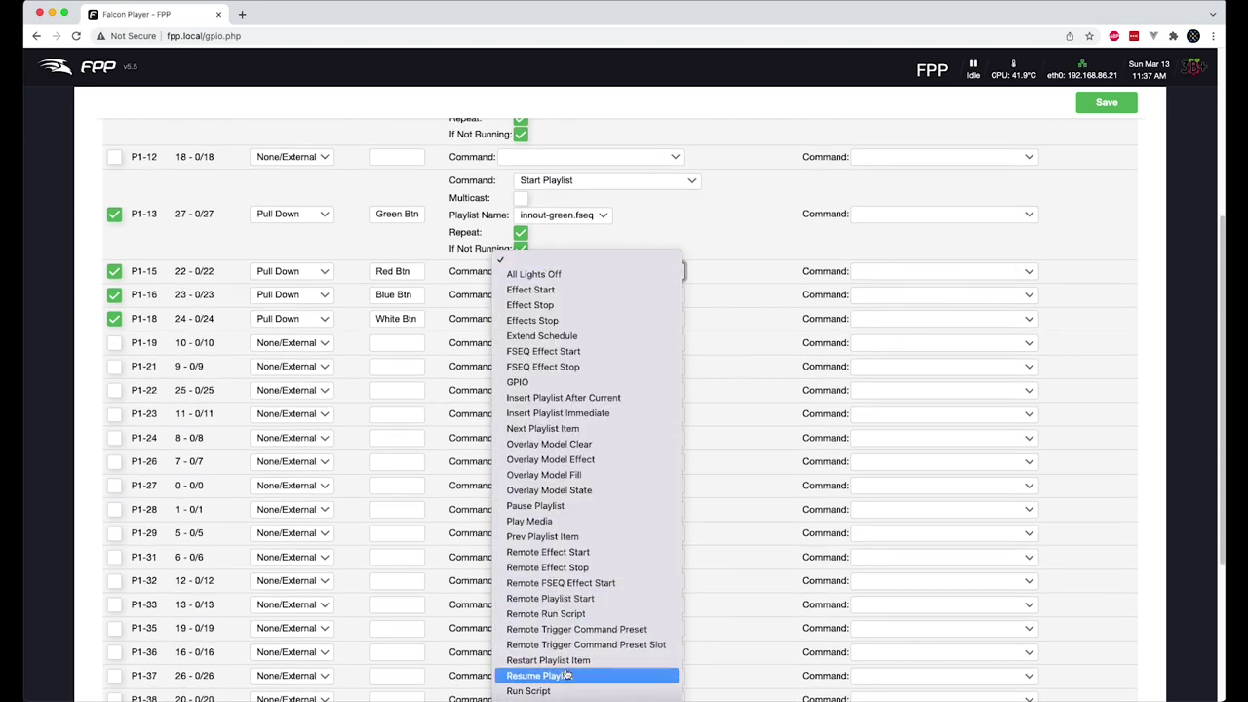
{"action": "scroll", "coordinate": [566, 675], "scroll_direction": "down", "scroll_amount": 3}
{"action": "left_click", "coordinate": [590, 634]}
{"action": "left_click", "coordinate": [554, 305]}
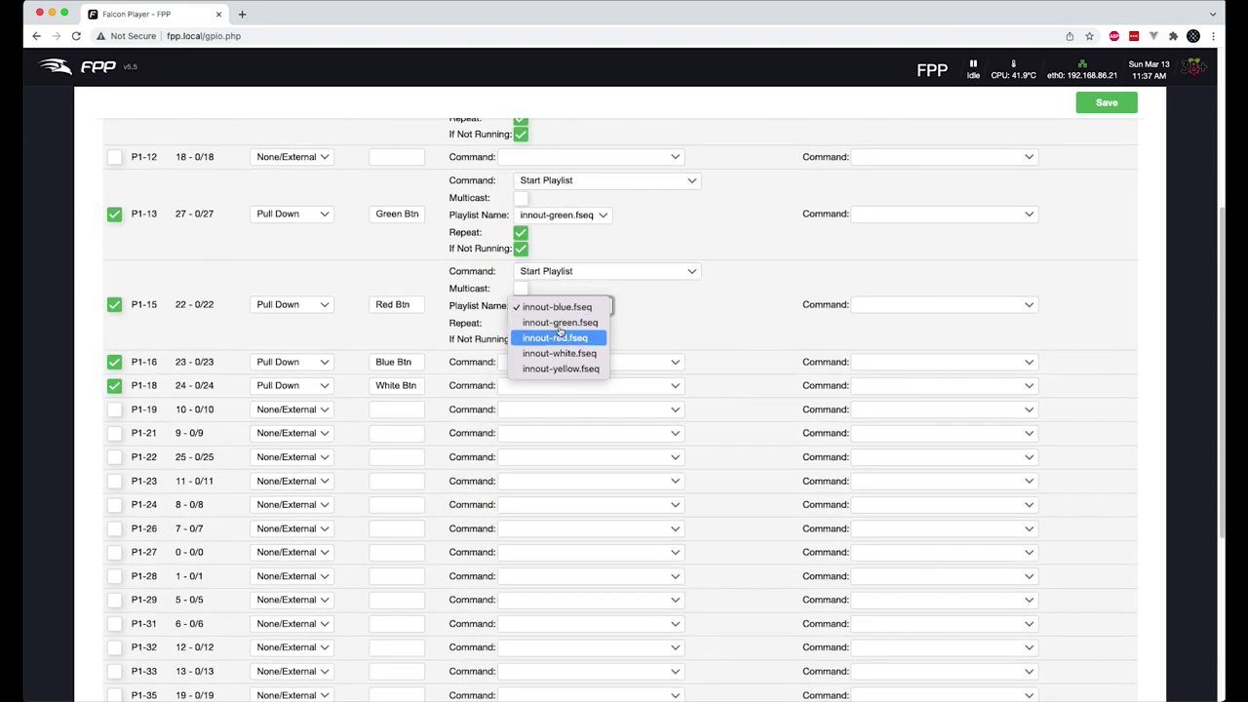
{"action": "left_click", "coordinate": [560, 337]}
Set the Blue Btn rising-edge command to Start Playlist with innout-blue.fseq, Repeat and If Not Running enabled.
{"action": "left_click", "coordinate": [585, 362]}
{"action": "scroll", "coordinate": [576, 585], "scroll_direction": "down", "scroll_amount": 5}
{"action": "left_click", "coordinate": [575, 555]}
{"action": "left_click", "coordinate": [546, 396]}
{"action": "key", "text": "Escape"}
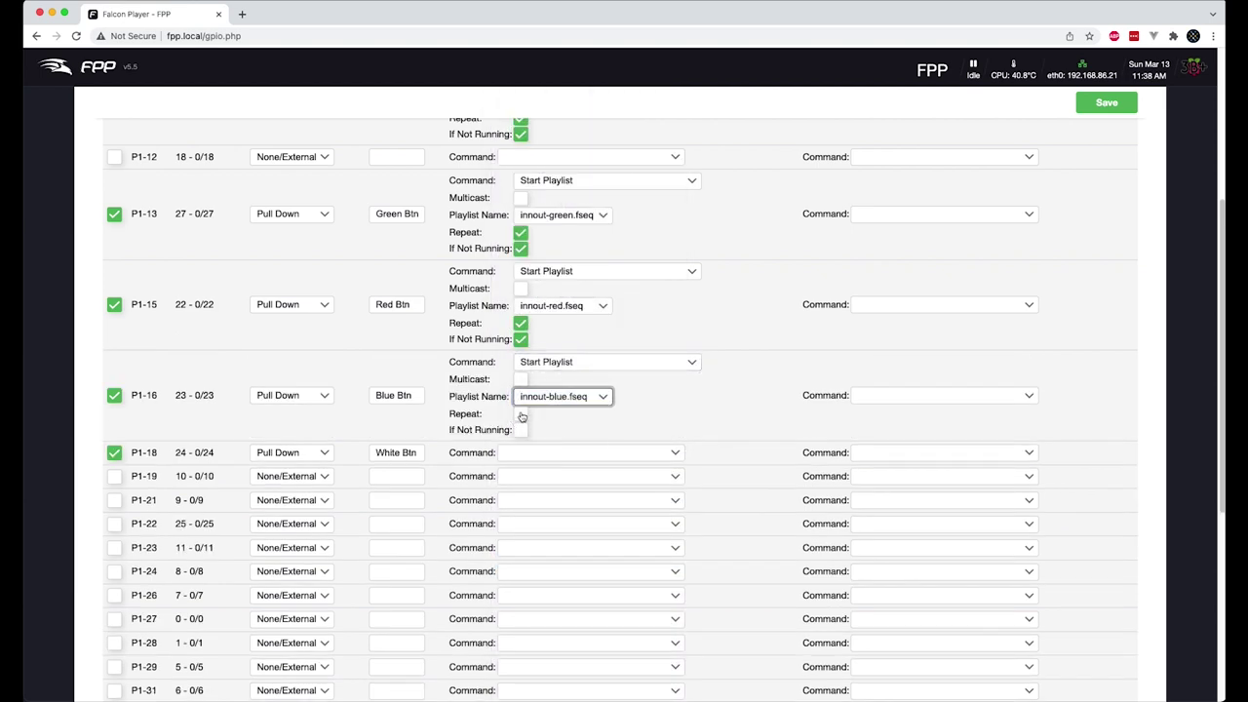
{"action": "left_click", "coordinate": [521, 413]}
{"action": "left_click", "coordinate": [520, 430]}
Set the White Btn rising-edge command to Start Playlist with innout-white.fseq, Repeat and If Not Running enabled.
{"action": "left_click", "coordinate": [585, 453]}
{"action": "scroll", "coordinate": [575, 585], "scroll_direction": "down", "scroll_amount": 5}
{"action": "left_click", "coordinate": [575, 543]}
{"action": "left_click", "coordinate": [561, 486]}
{"action": "left_click", "coordinate": [532, 522]}
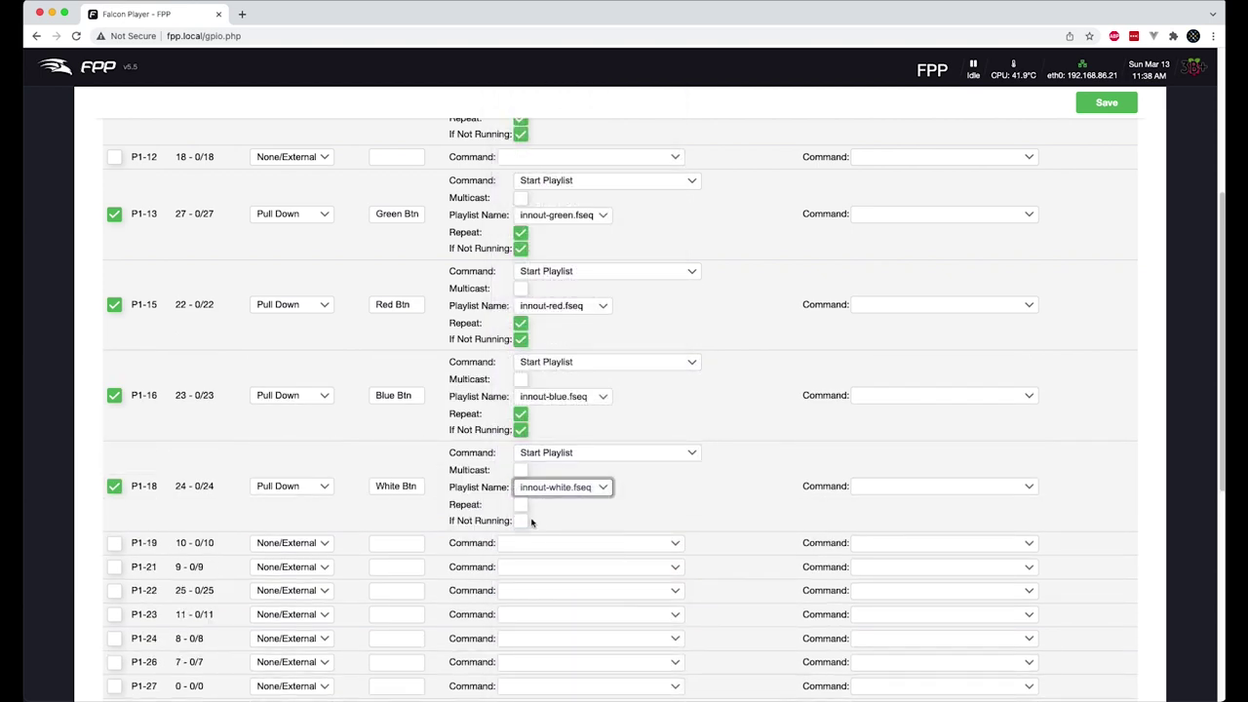
{"action": "left_click", "coordinate": [521, 505]}
{"action": "left_click", "coordinate": [521, 521]}
Save the GPIO input triggers and restart FPPD to apply the changed settings.
{"action": "scroll", "coordinate": [693, 504], "scroll_direction": "up", "scroll_amount": 5}
{"action": "scroll", "coordinate": [694, 504], "scroll_direction": "down", "scroll_amount": 3}
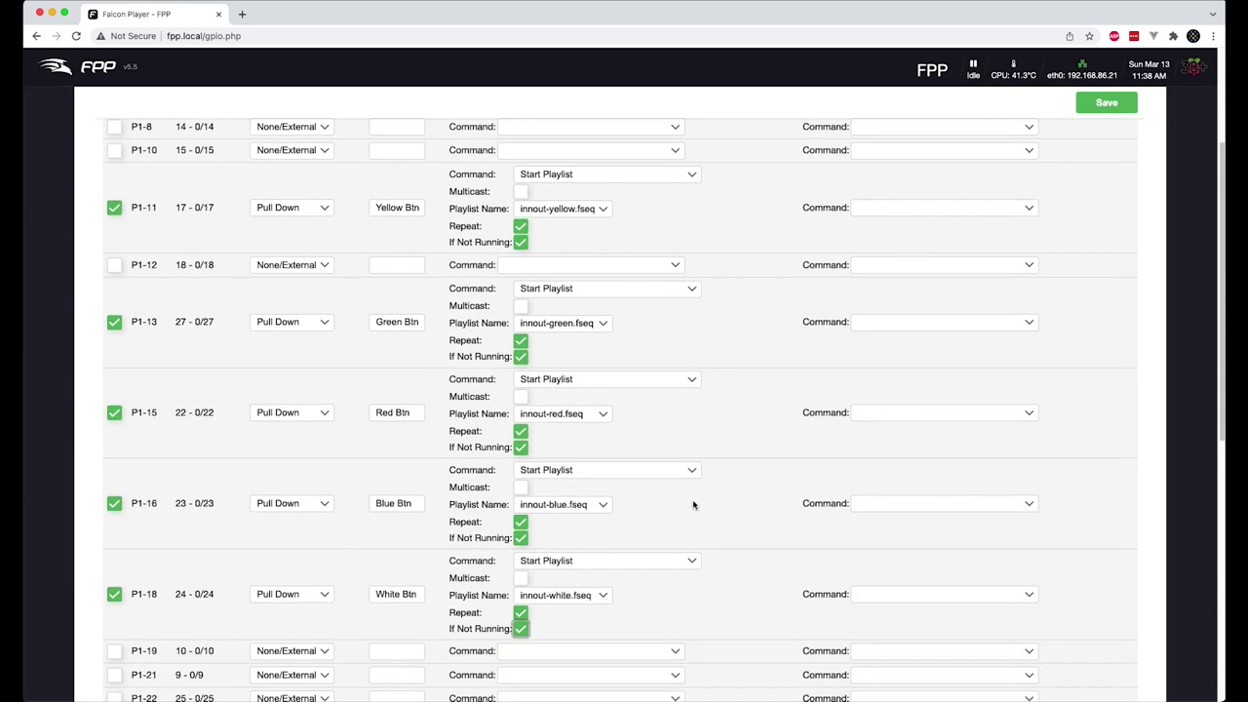
{"action": "scroll", "coordinate": [694, 504], "scroll_direction": "down", "scroll_amount": 1}
{"action": "scroll", "coordinate": [694, 505], "scroll_direction": "up", "scroll_amount": 5}
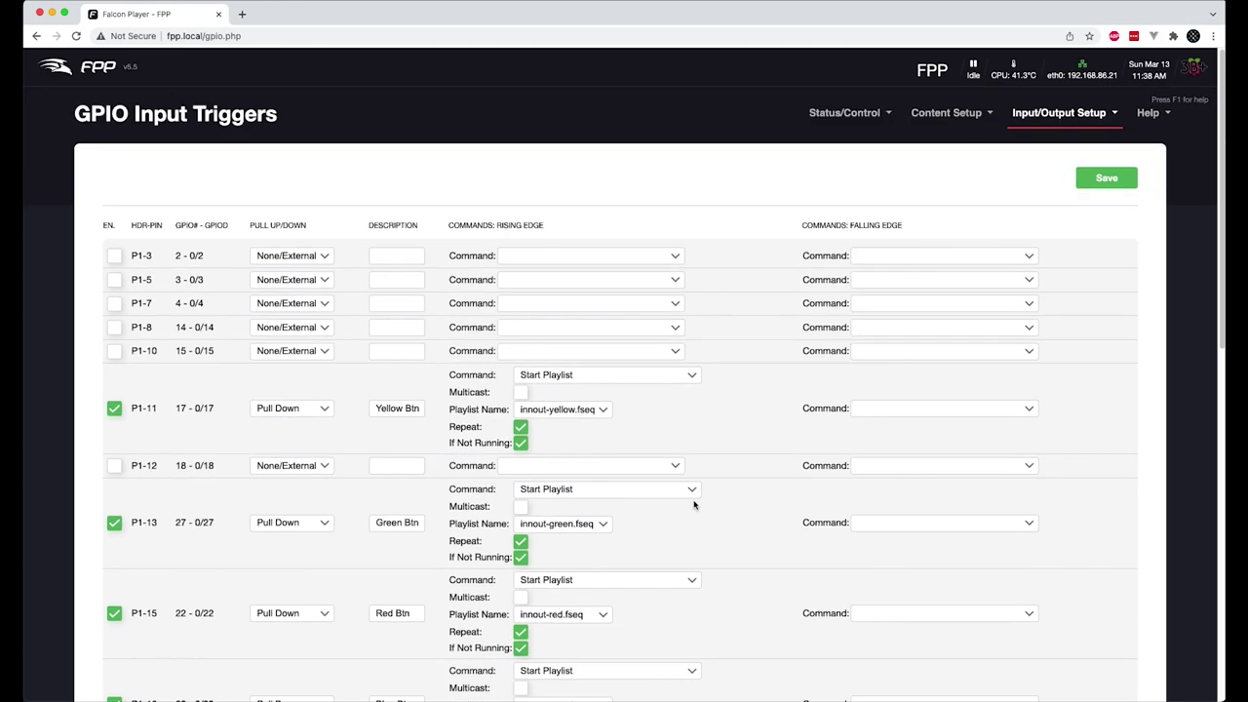
{"action": "left_click", "coordinate": [1092, 181]}
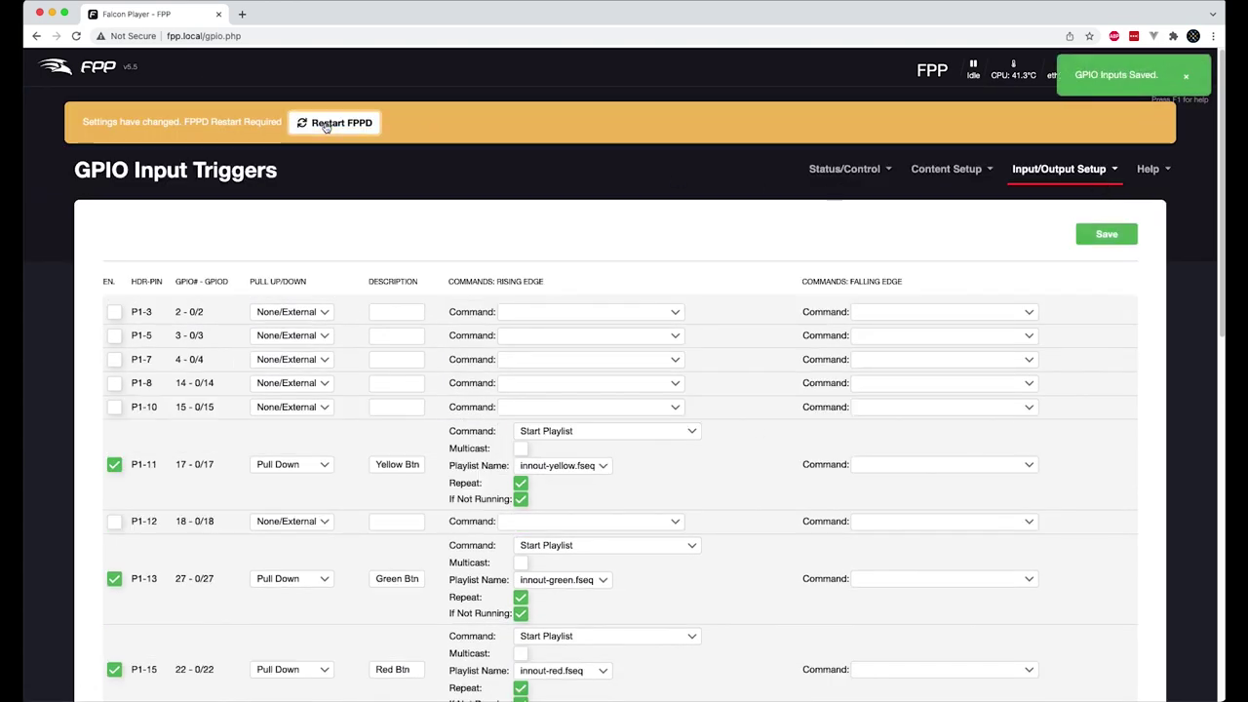
{"action": "left_click", "coordinate": [356, 125]}
{"action": "scroll", "coordinate": [474, 326], "scroll_direction": "down", "scroll_amount": 11}
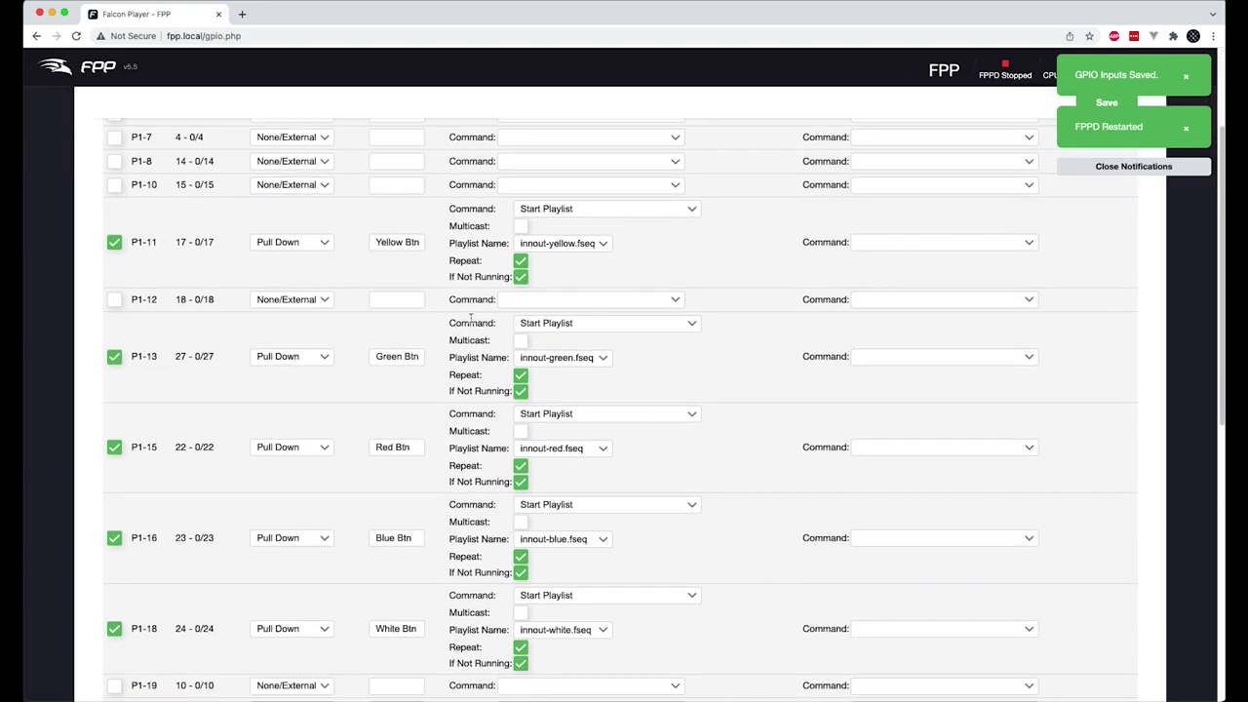